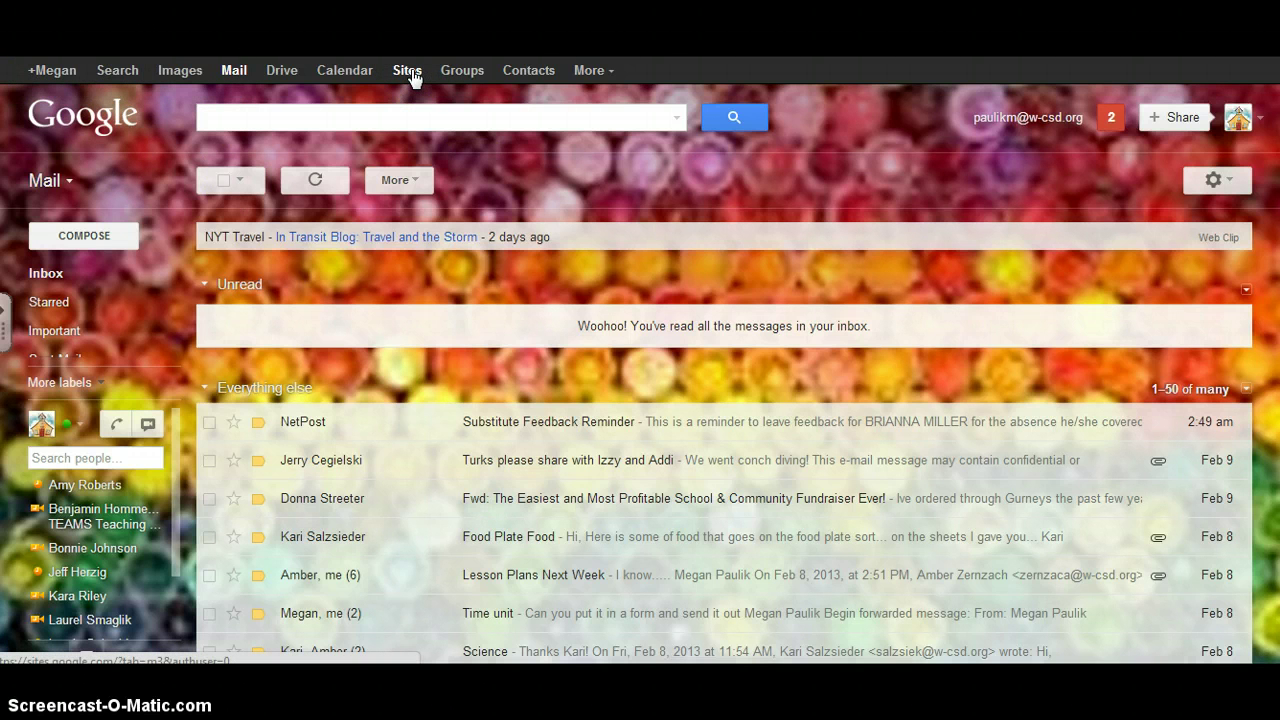
# - Open Google Sites from the mail page and start creating a new site
pyautogui.click(608, 73)
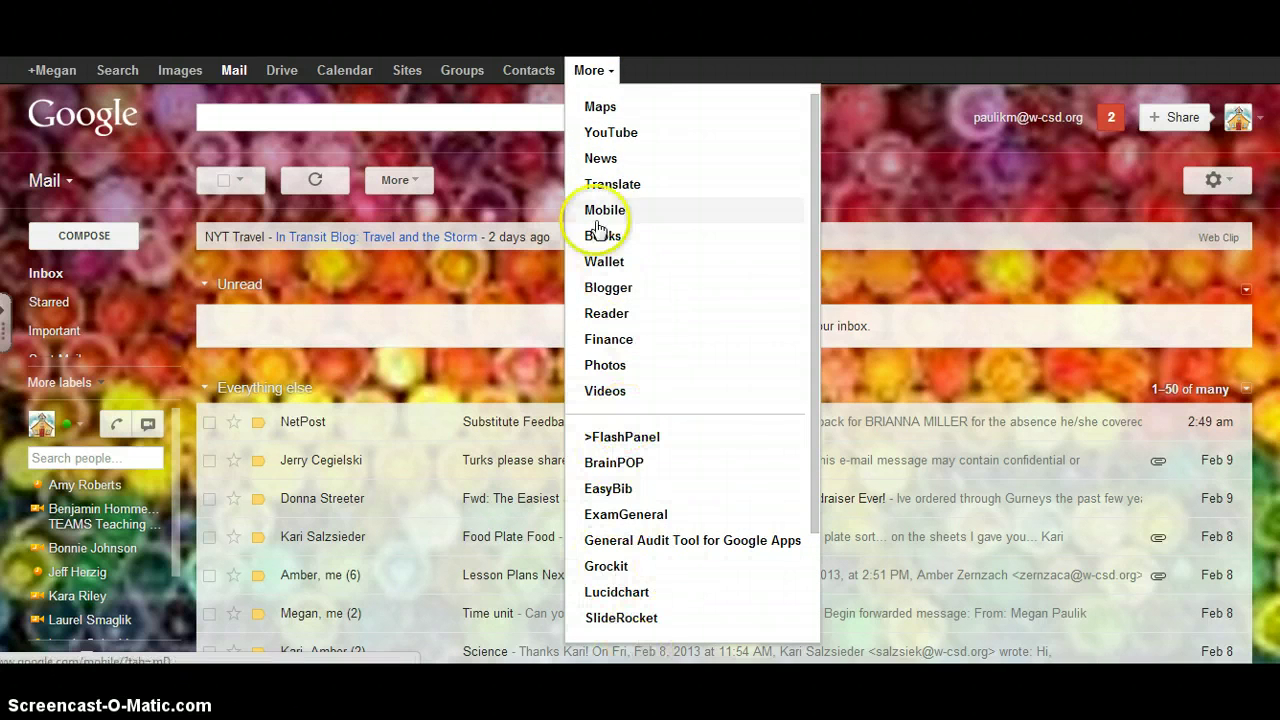
pyautogui.click(400, 69)
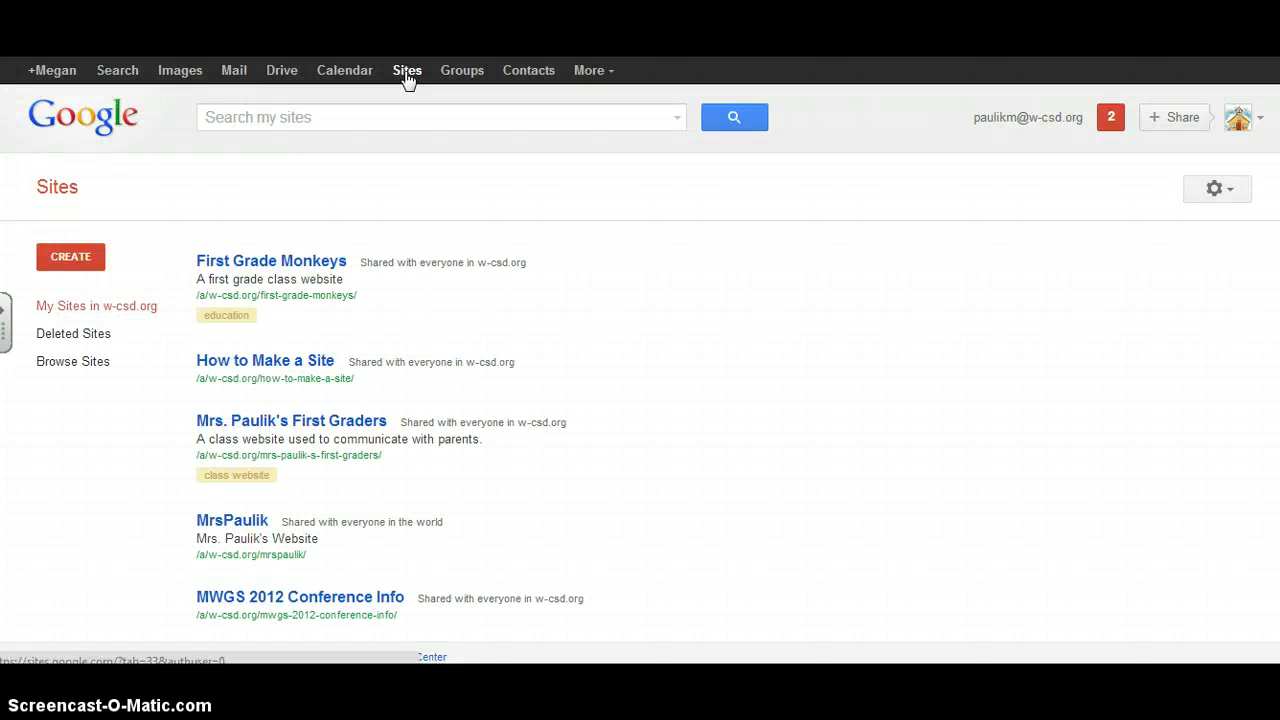
pyautogui.click(62, 258)
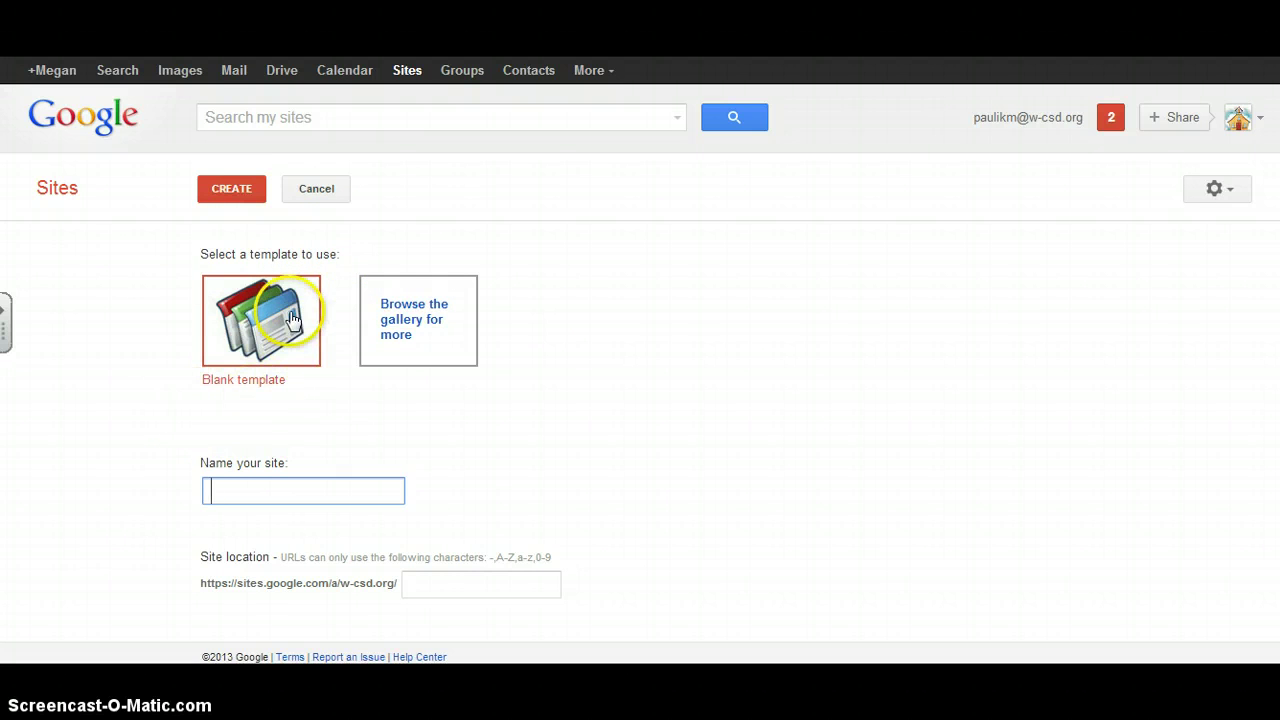
# - Browse the Schools & education templates in the site template gallery, then close the gallery without choosing one
pyautogui.click(410, 317)
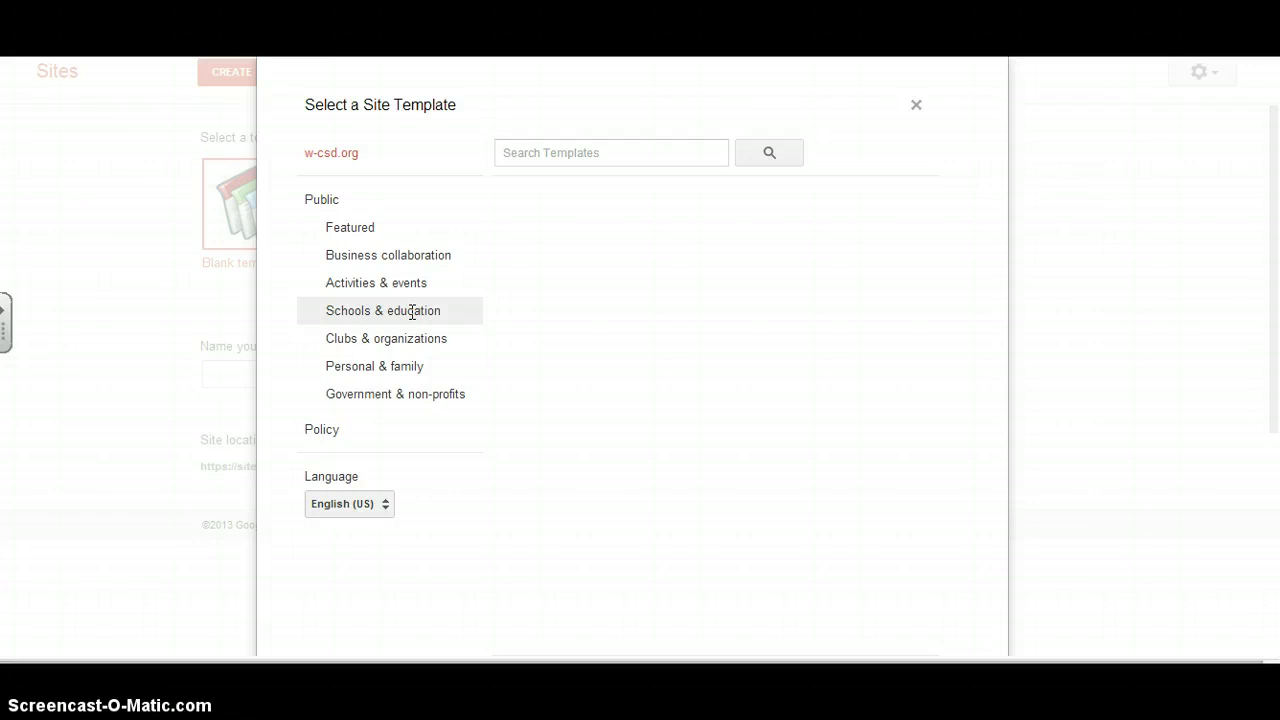
pyautogui.click(412, 318)
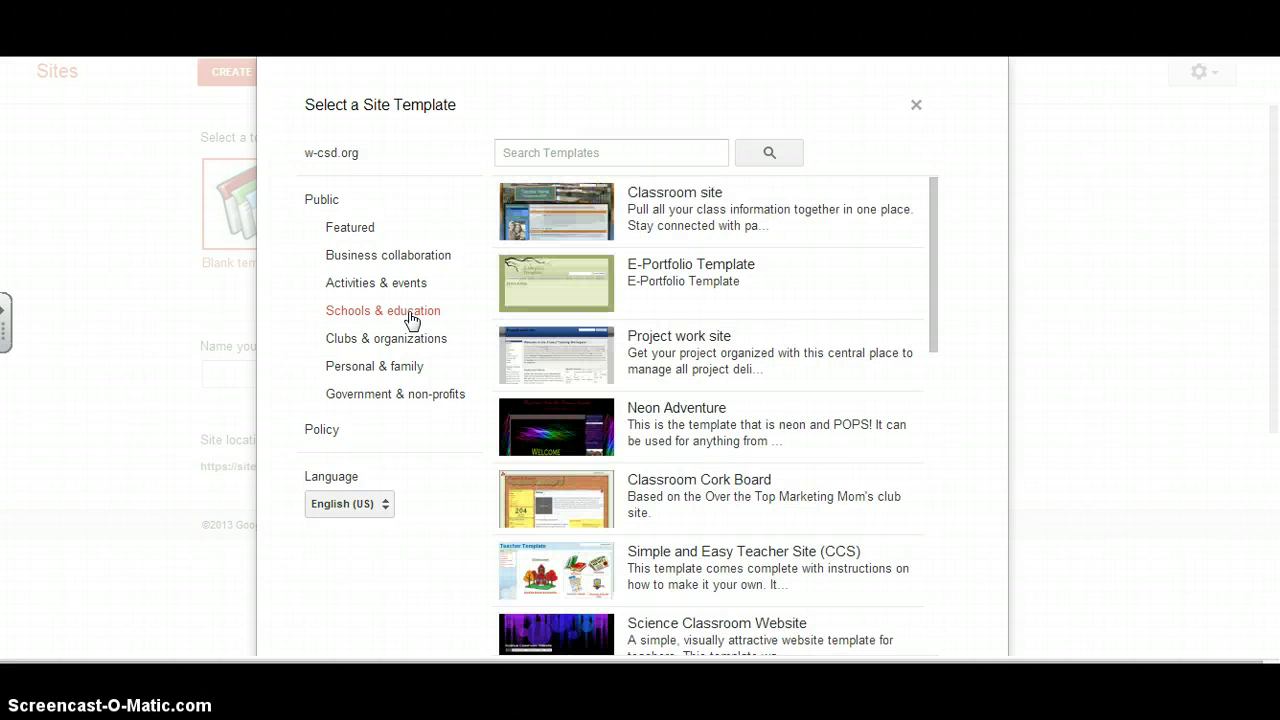
pyautogui.moveTo(935, 195); pyautogui.dragTo(971, 650)
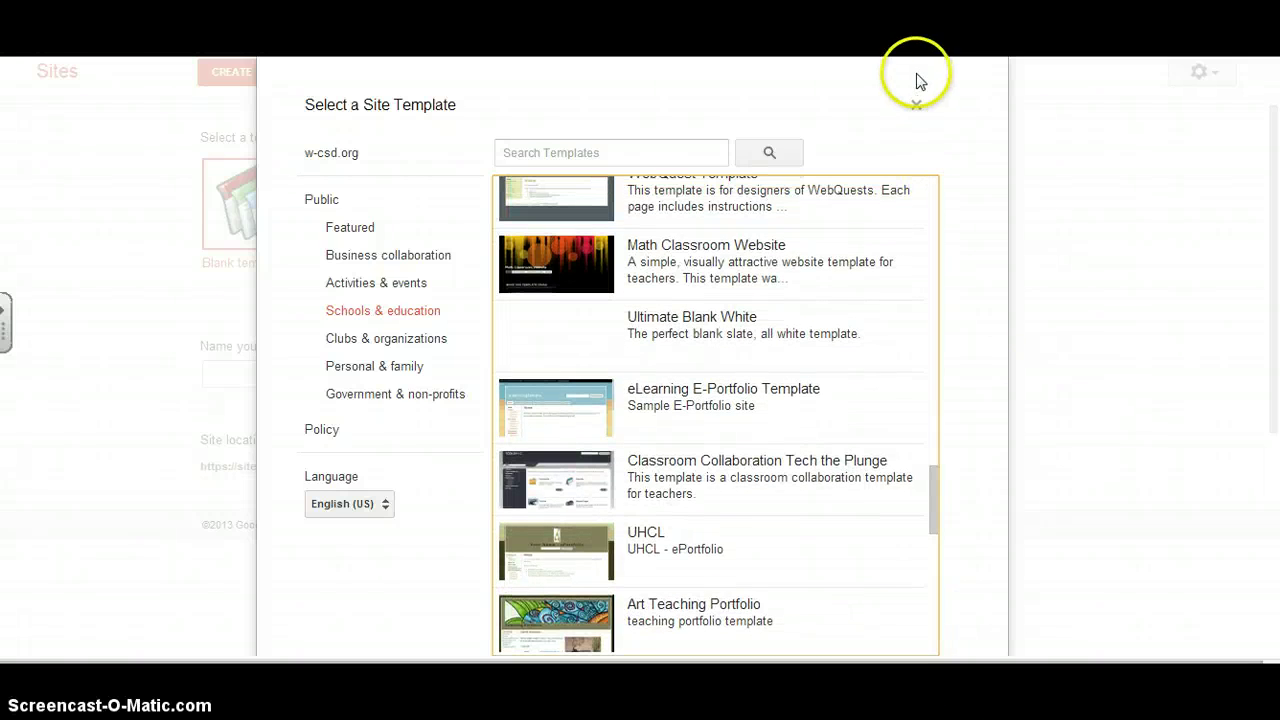
pyautogui.click(916, 105)
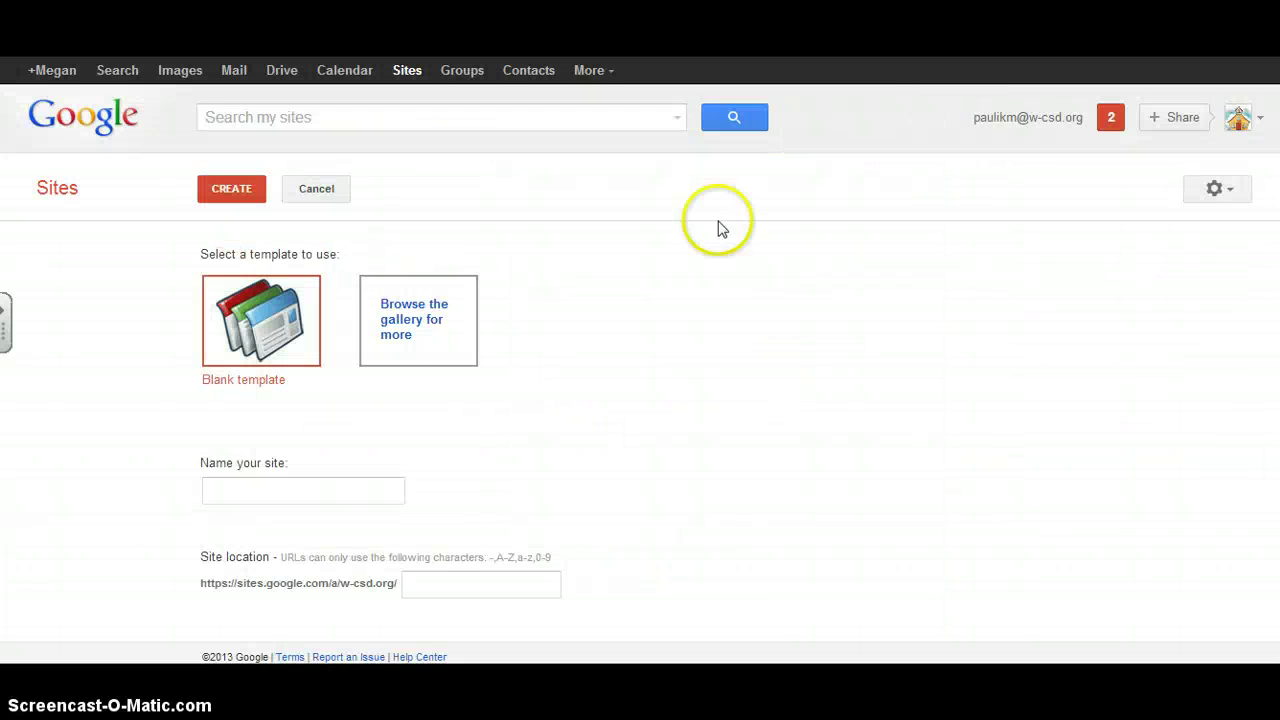
# - Name the new site "WES First Grade", keeping the blank template and the location wes-first-grade
pyautogui.click(233, 489)
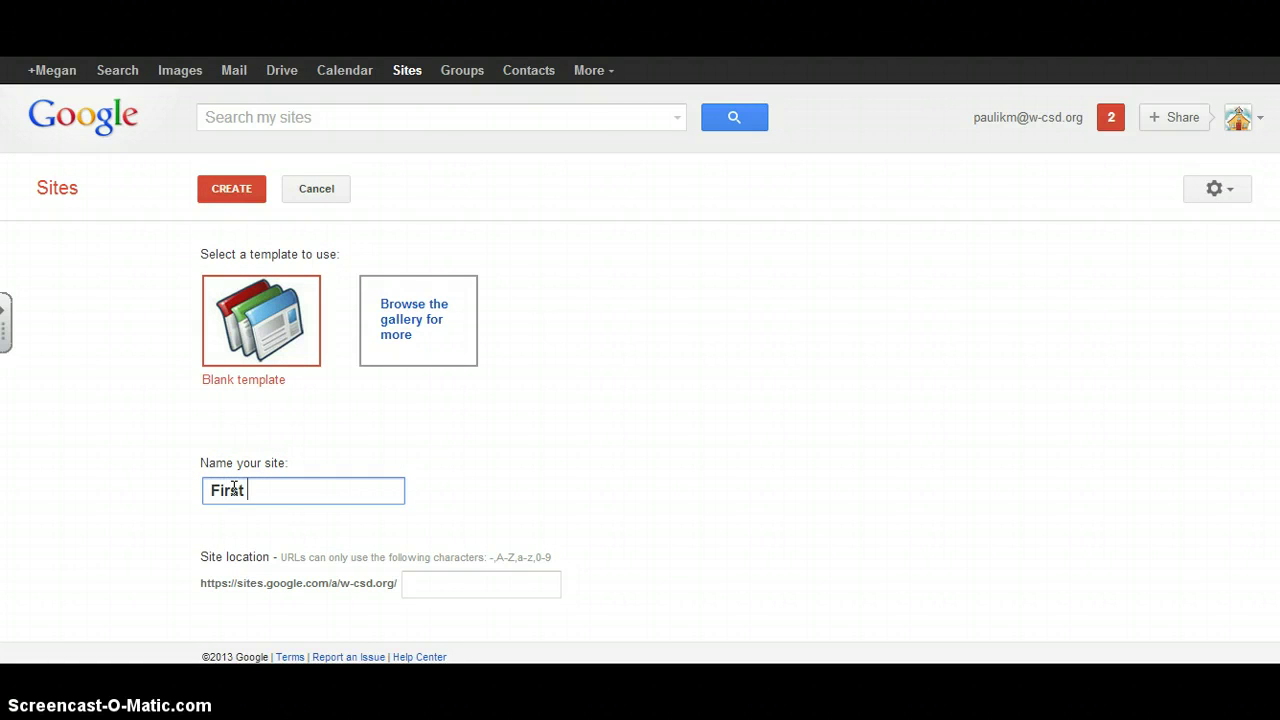
pyautogui.write('First Grade')
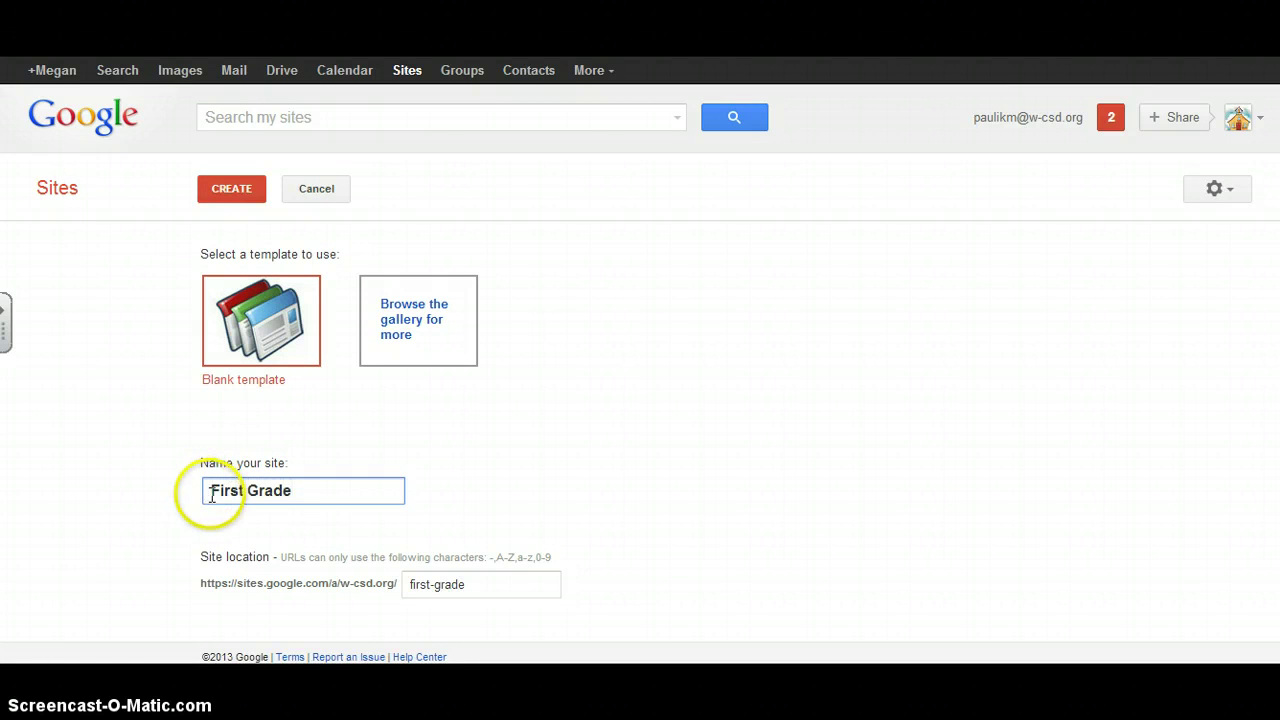
pyautogui.click(210, 491)
pyautogui.write('WES')
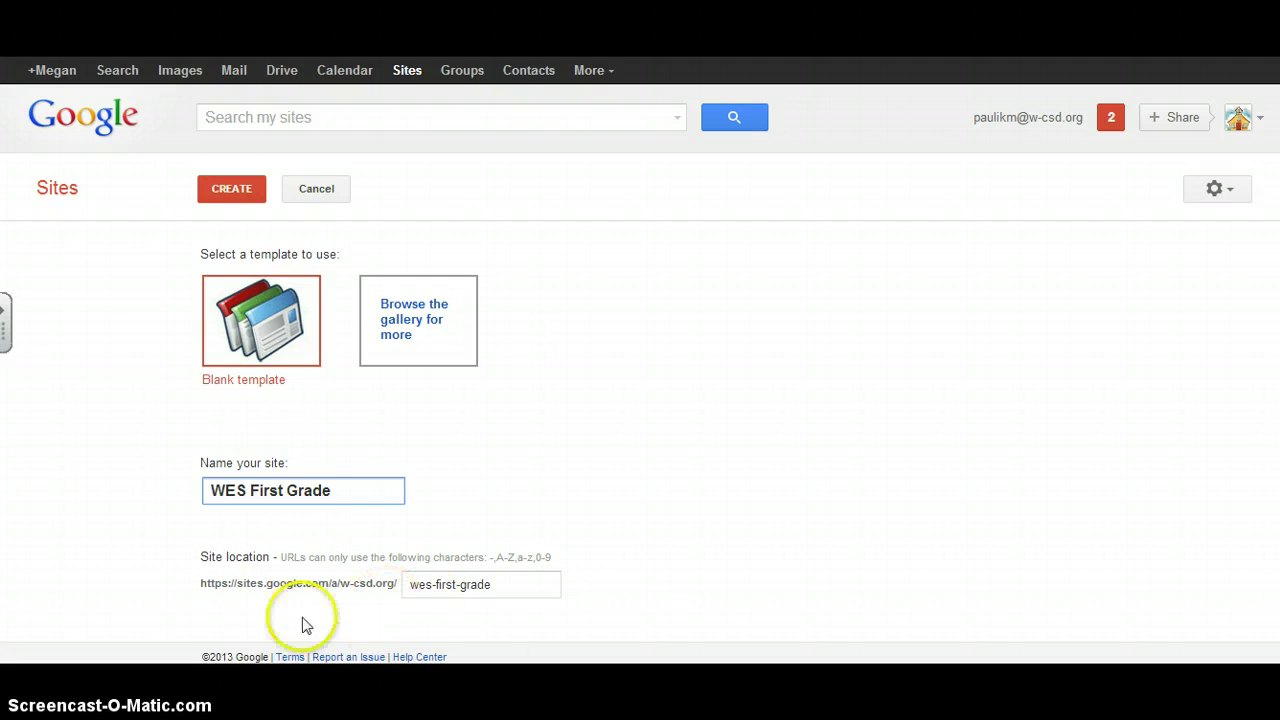
pyautogui.moveTo(175, 586); pyautogui.dragTo(429, 591)
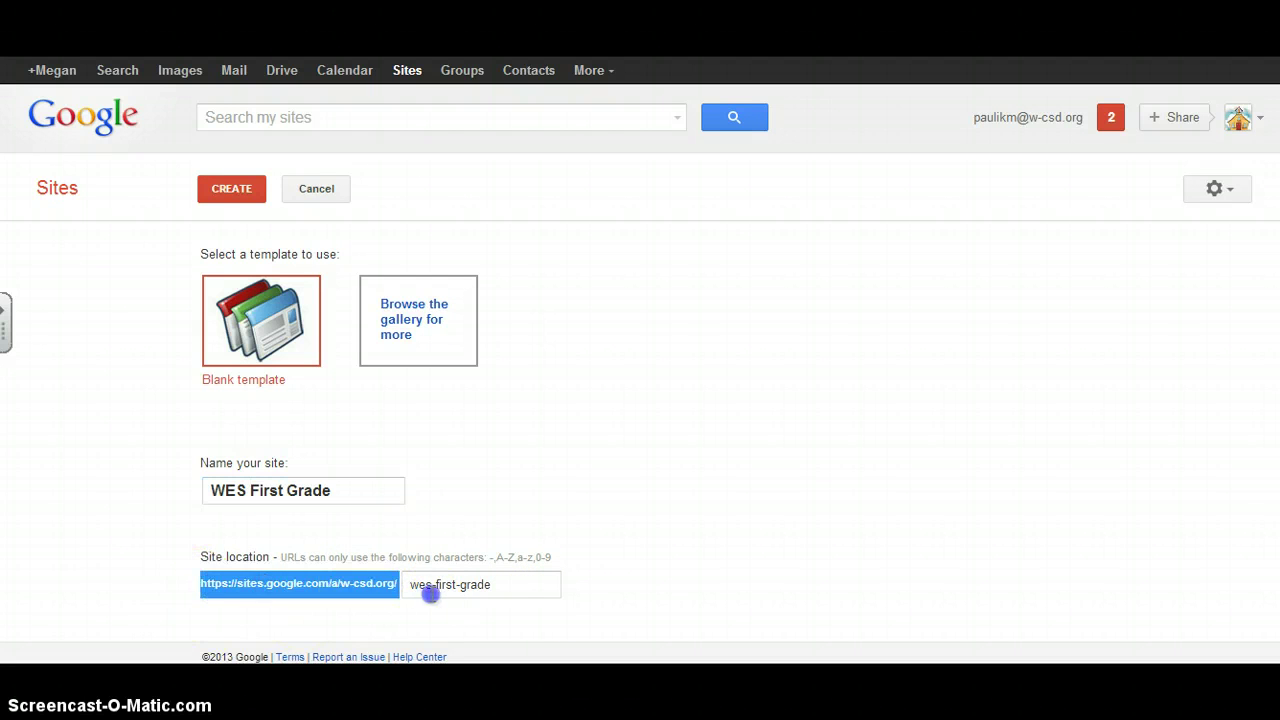
pyautogui.moveTo(518, 583); pyautogui.dragTo(403, 584)
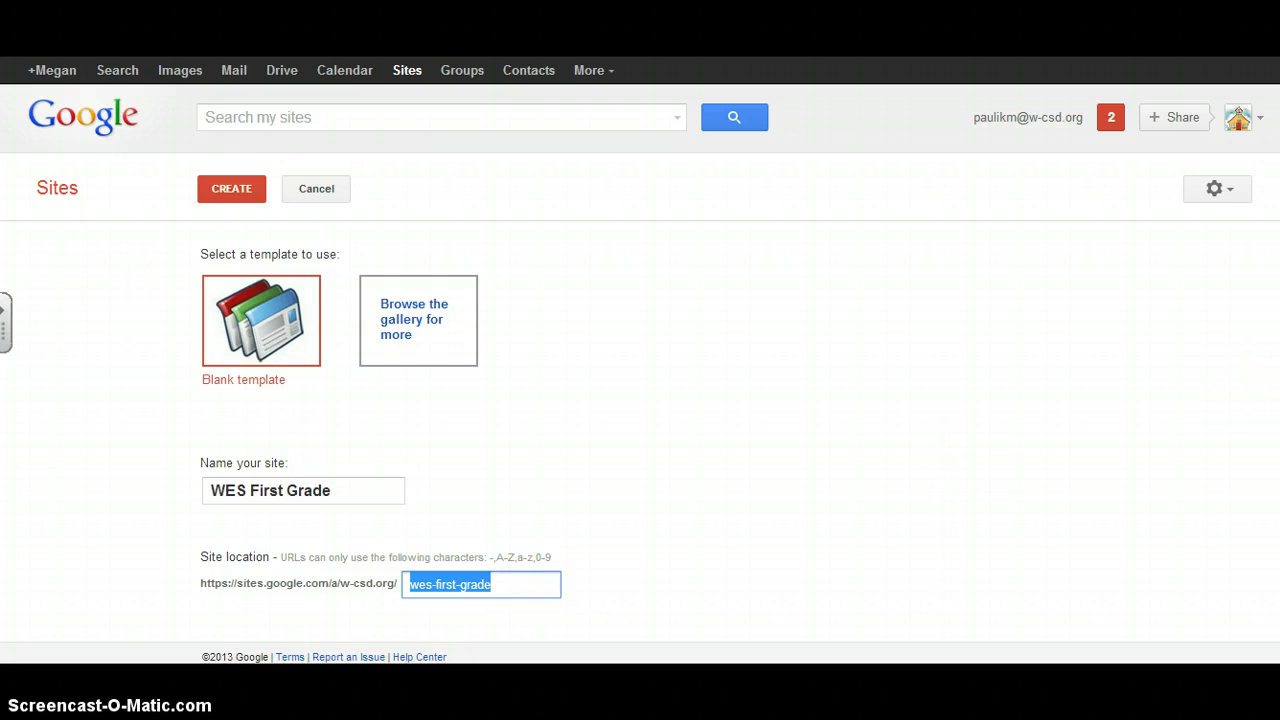
pyautogui.tripleClick(270, 254)
# - Expand the theme choices for the new site and select the Glitter theme
pyautogui.scroll(-2, 640, 430)
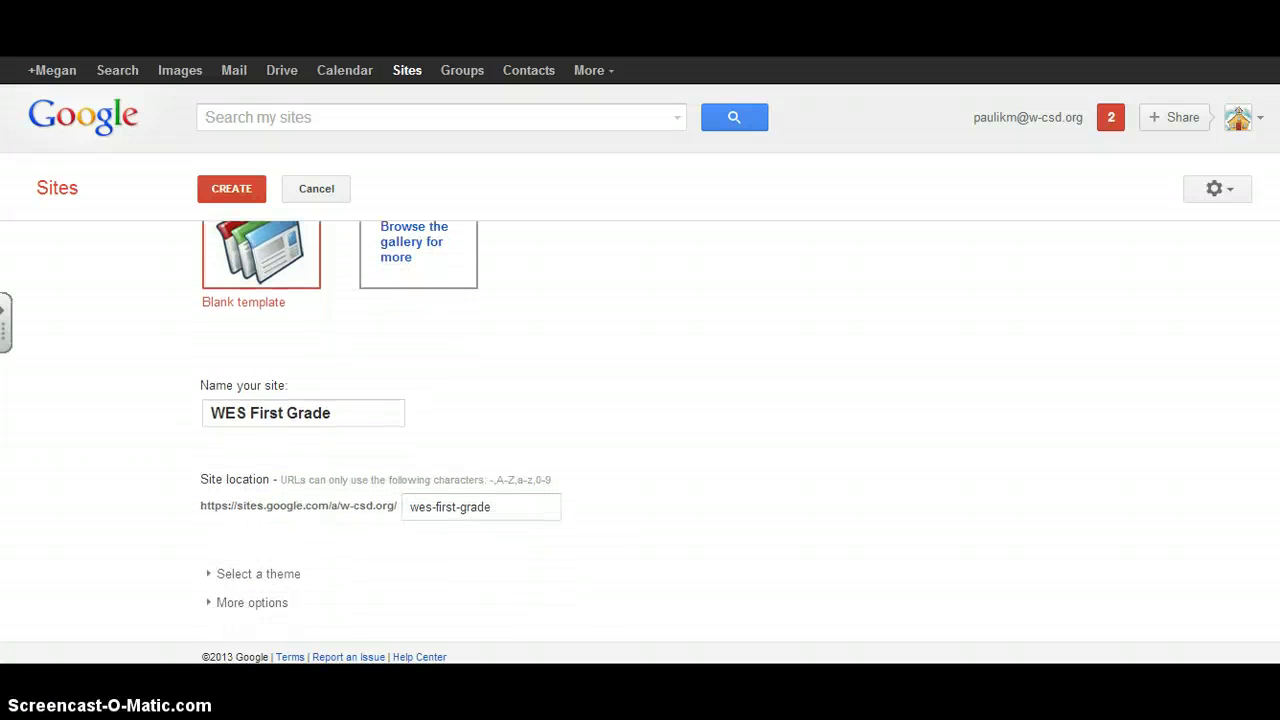
pyautogui.click(212, 572)
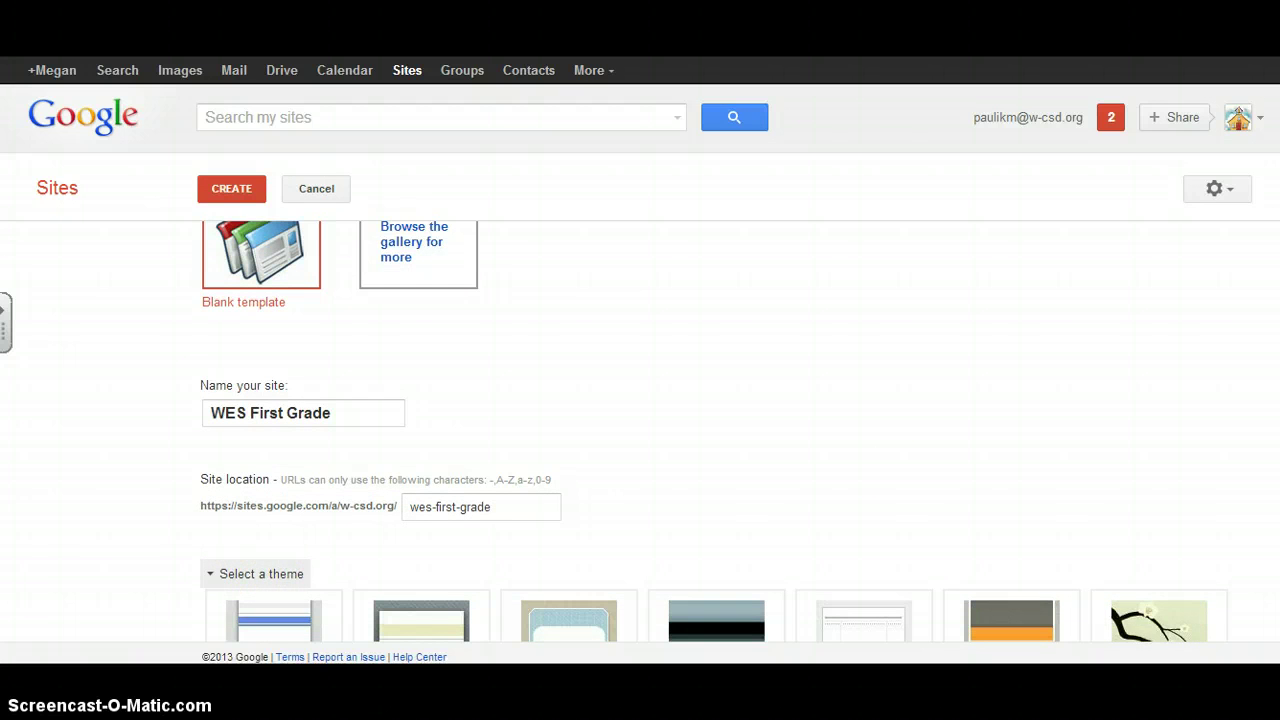
pyautogui.scroll(-4, 714, 432)
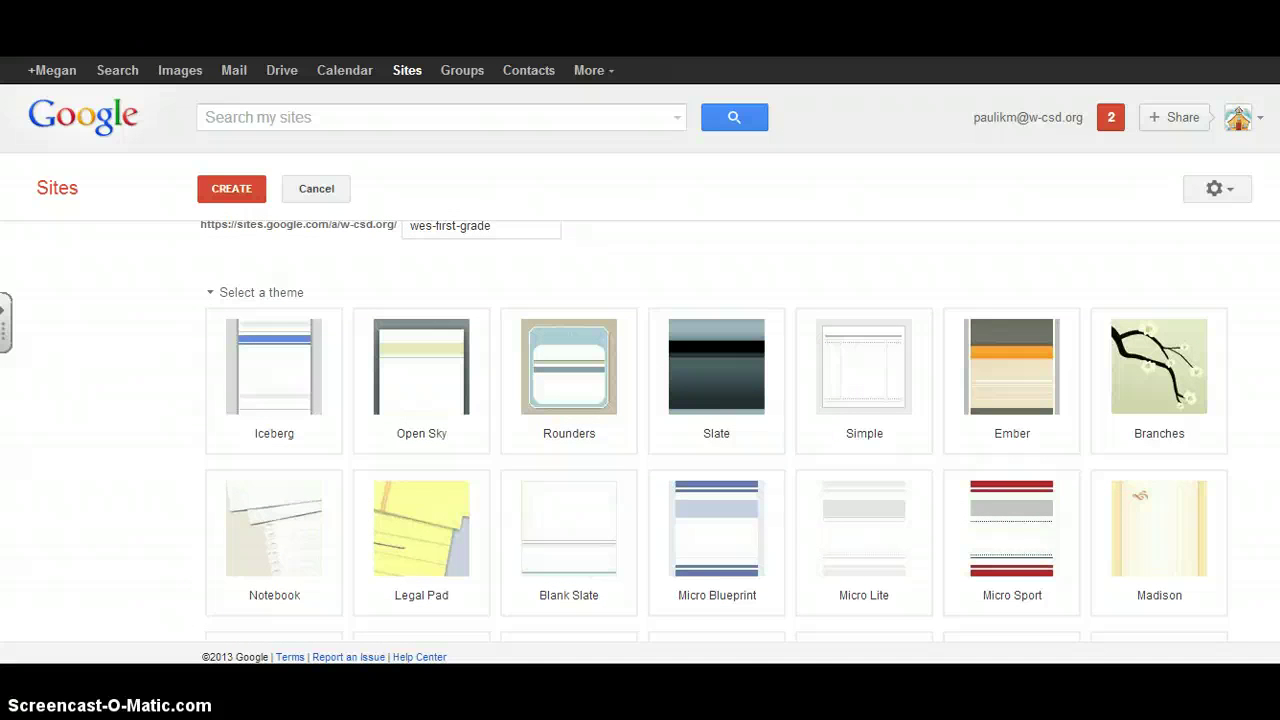
pyautogui.scroll(-5, 714, 432)
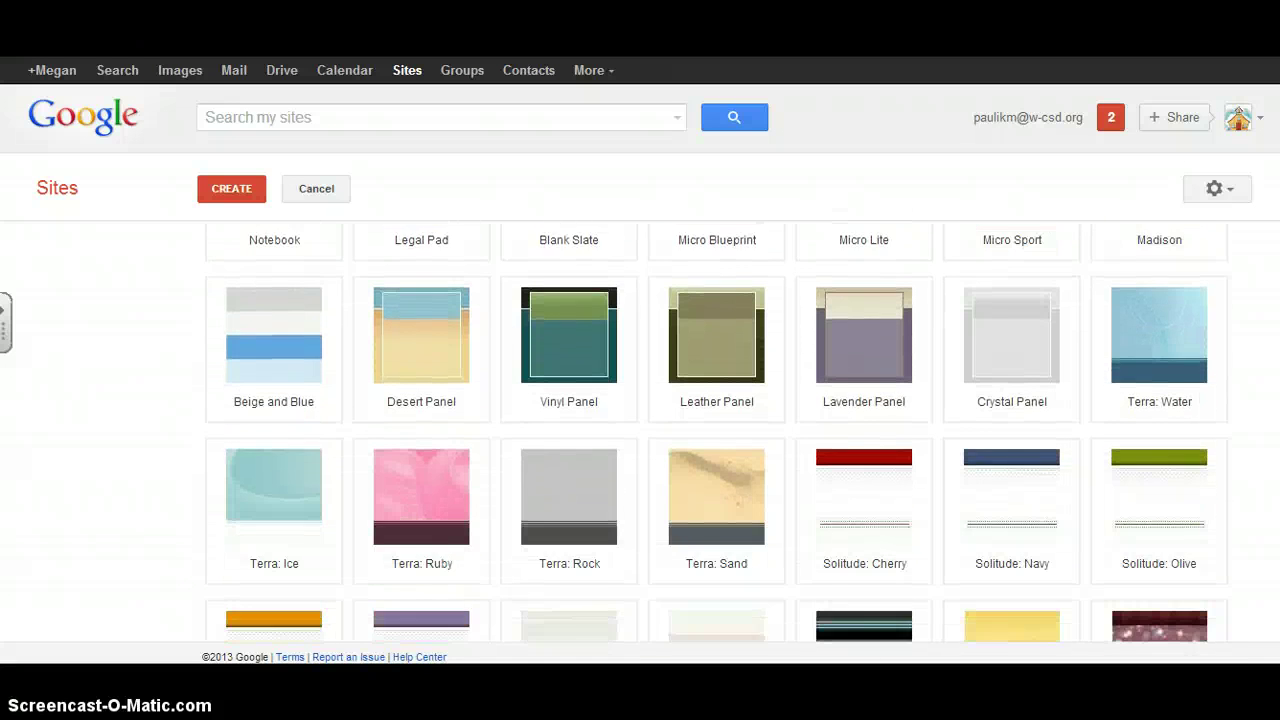
pyautogui.scroll(-3, 716, 432)
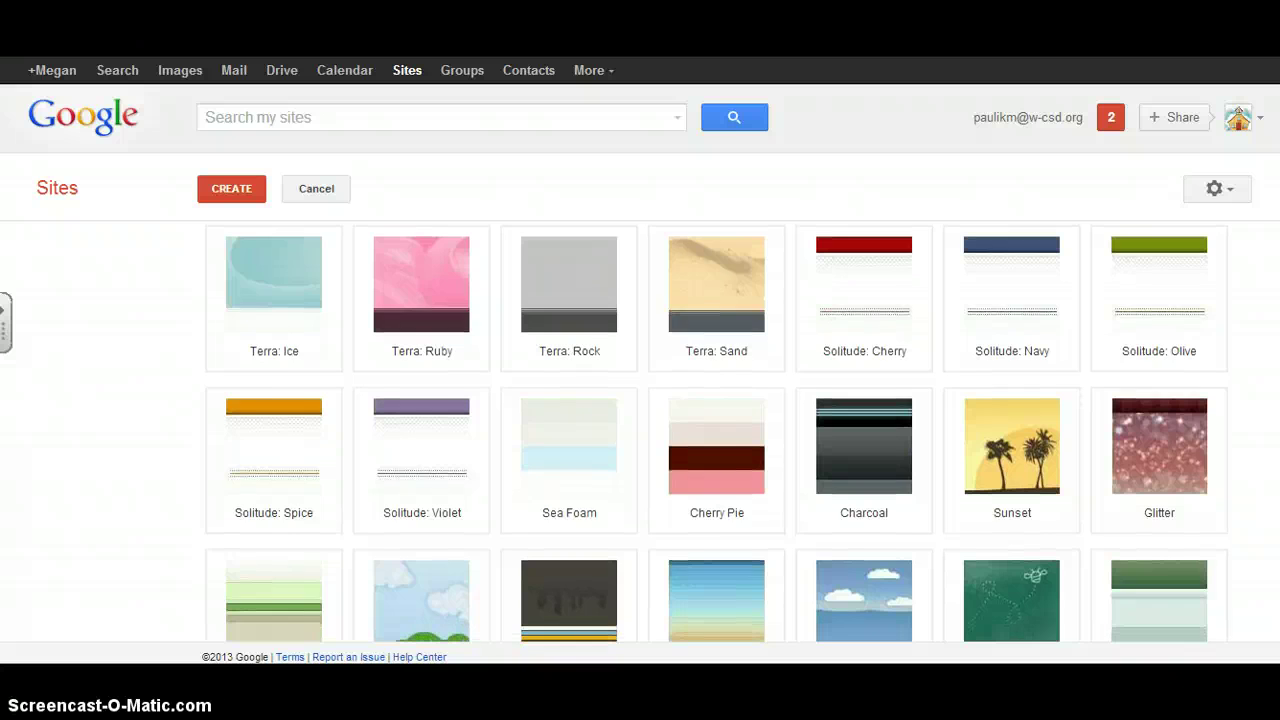
pyautogui.scroll(-2, 716, 432)
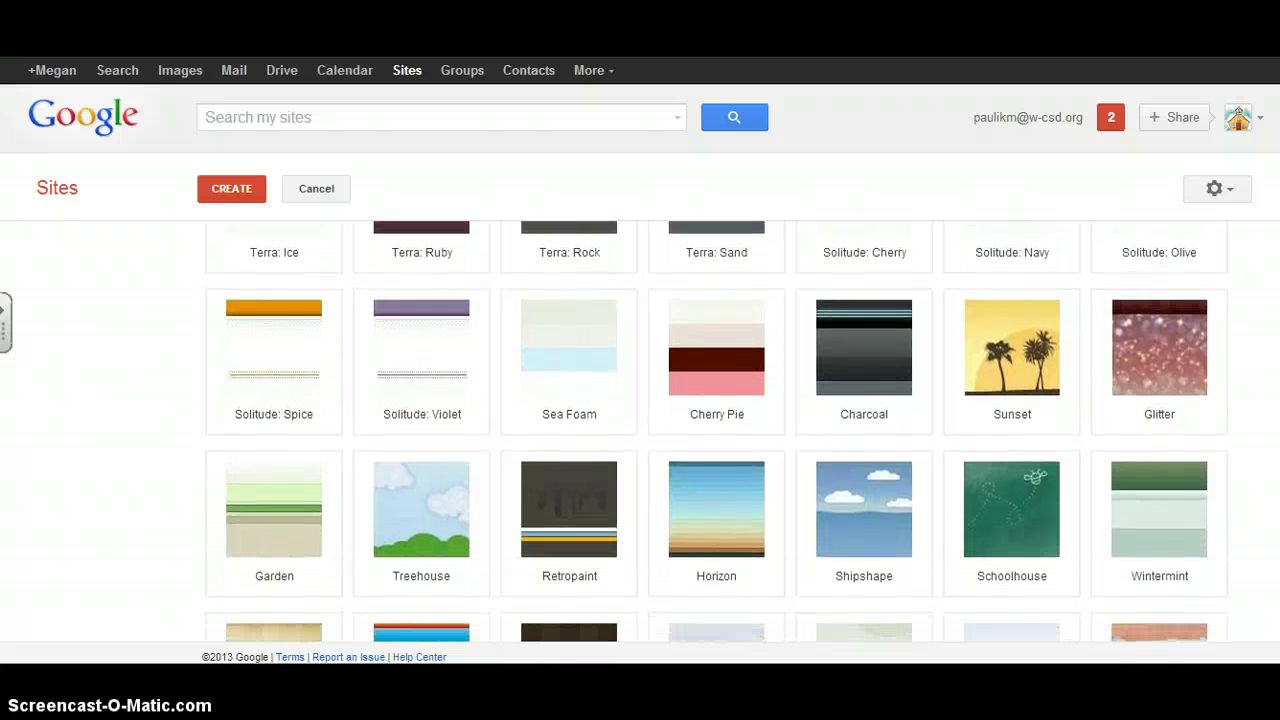
pyautogui.click(1168, 347)
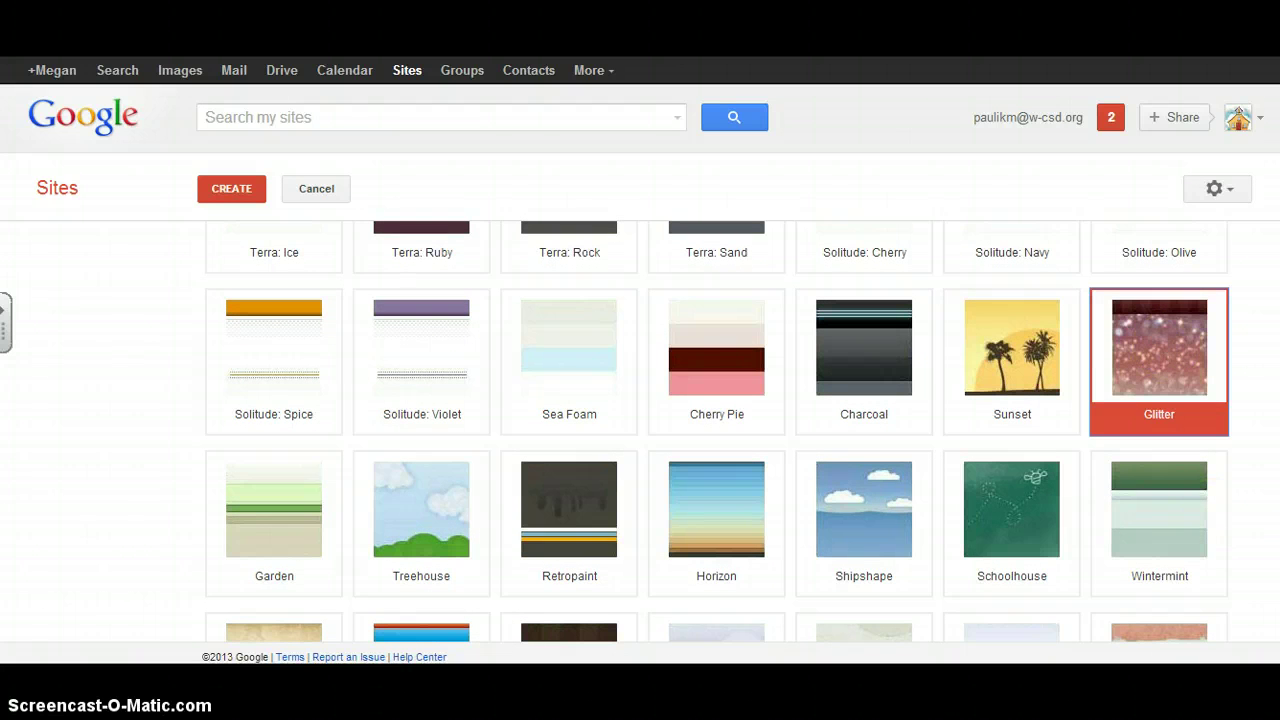
# - Expand the additional site options and enter the category "WES" and the description "WES first grade webpage"
pyautogui.scroll(-5, 1249, 551)
pyautogui.scroll(1, 716, 430)
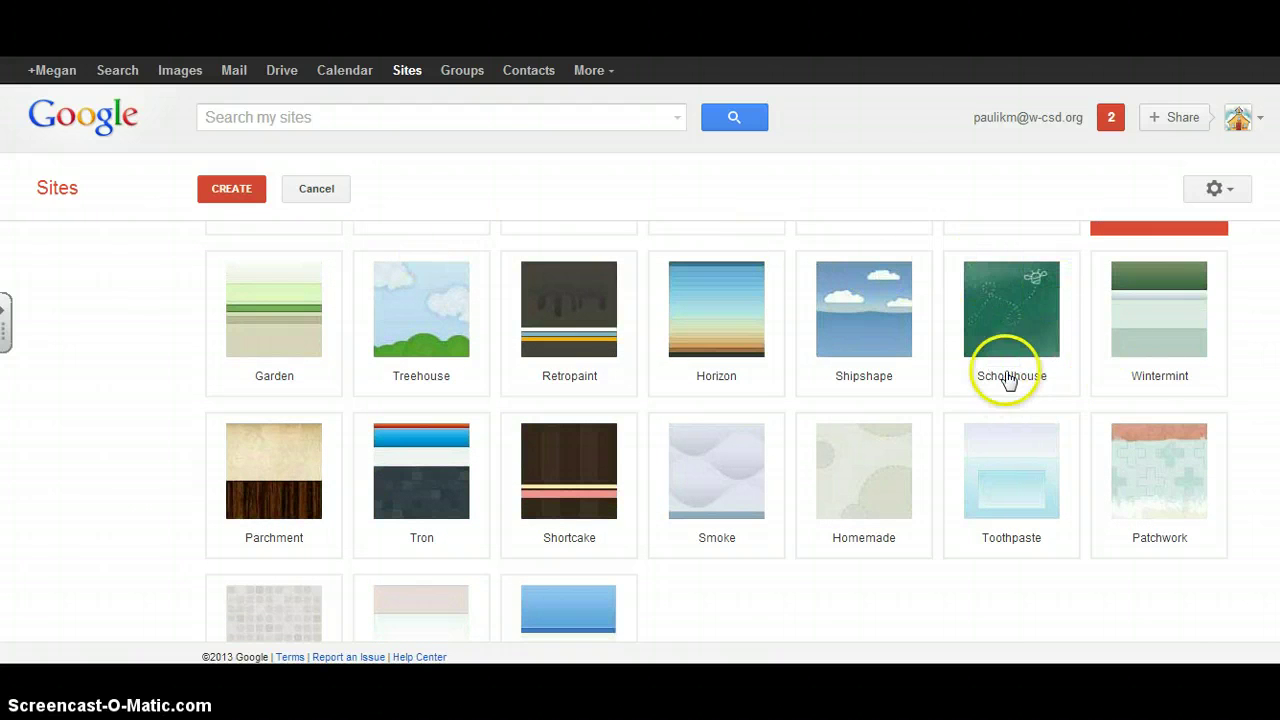
pyautogui.scroll(-3, 716, 430)
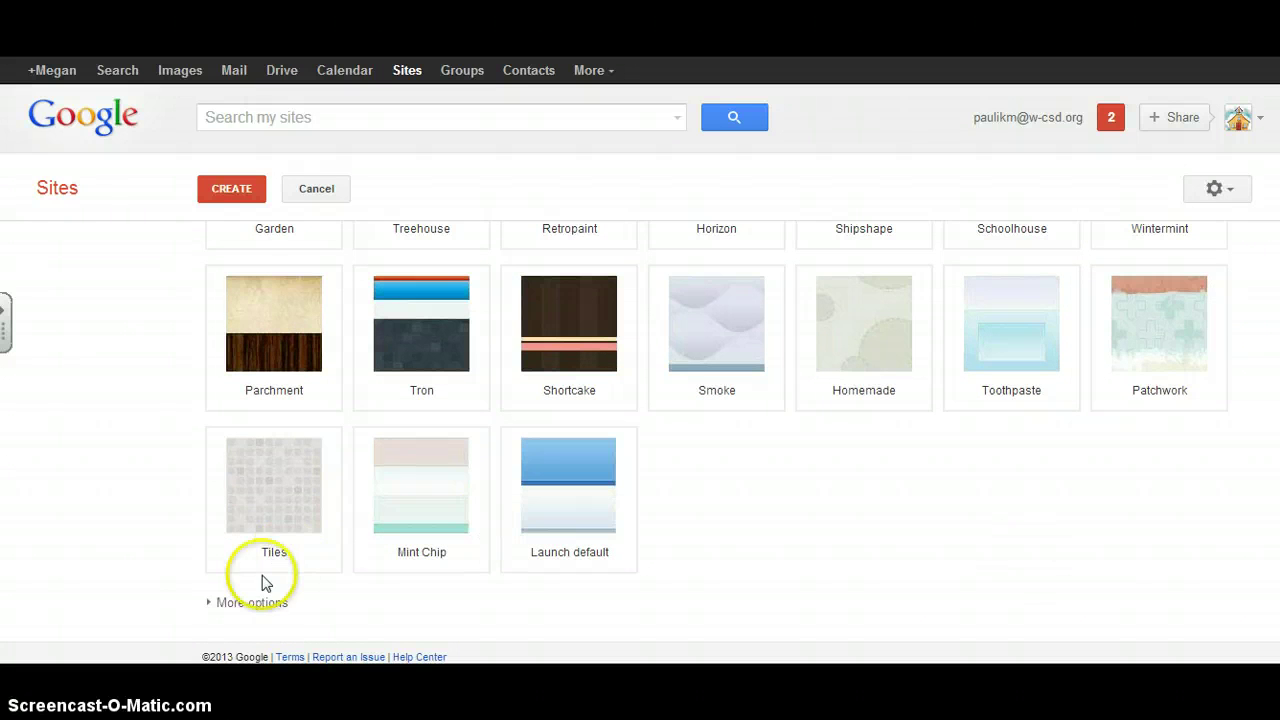
pyautogui.click(218, 602)
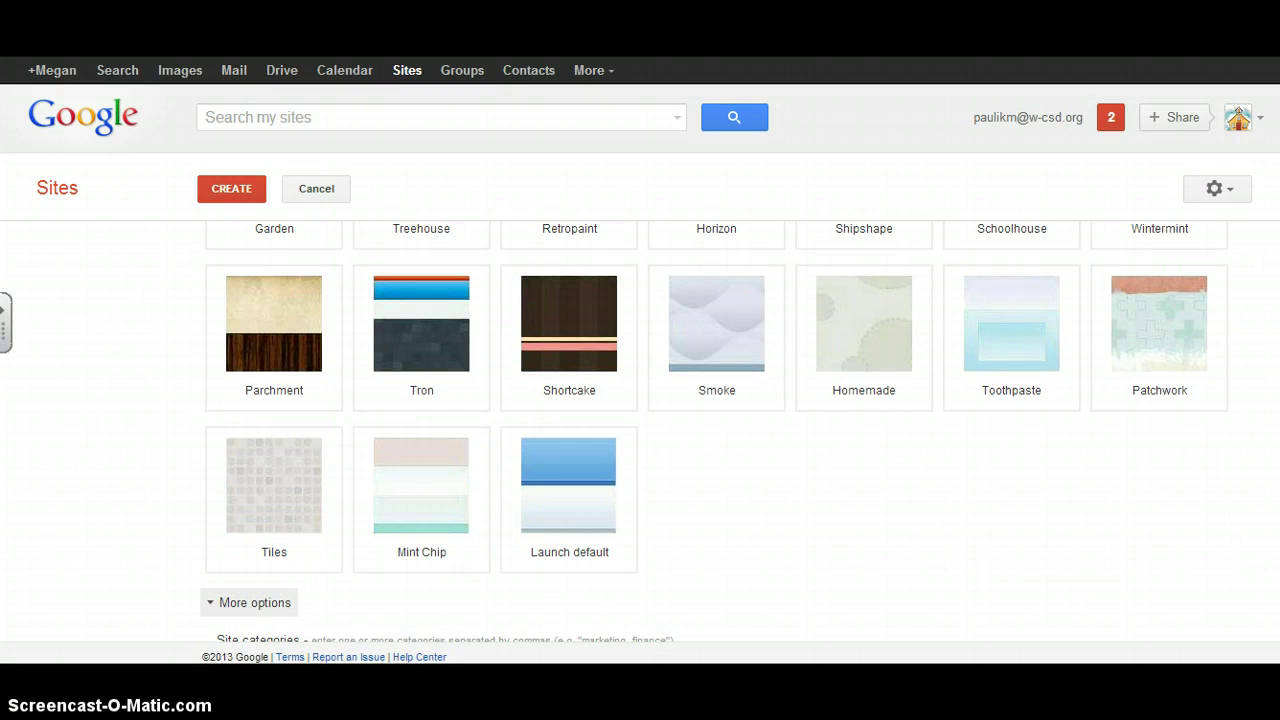
pyautogui.scroll(-4, 716, 430)
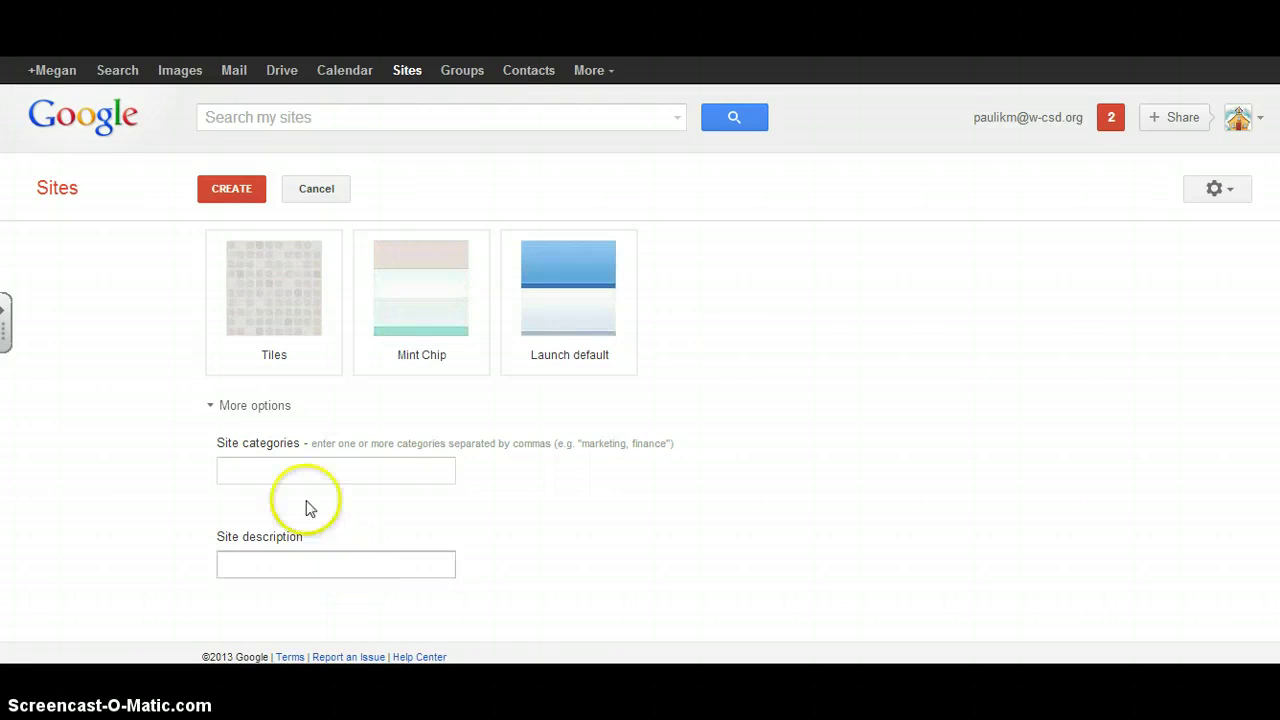
pyautogui.click(276, 474)
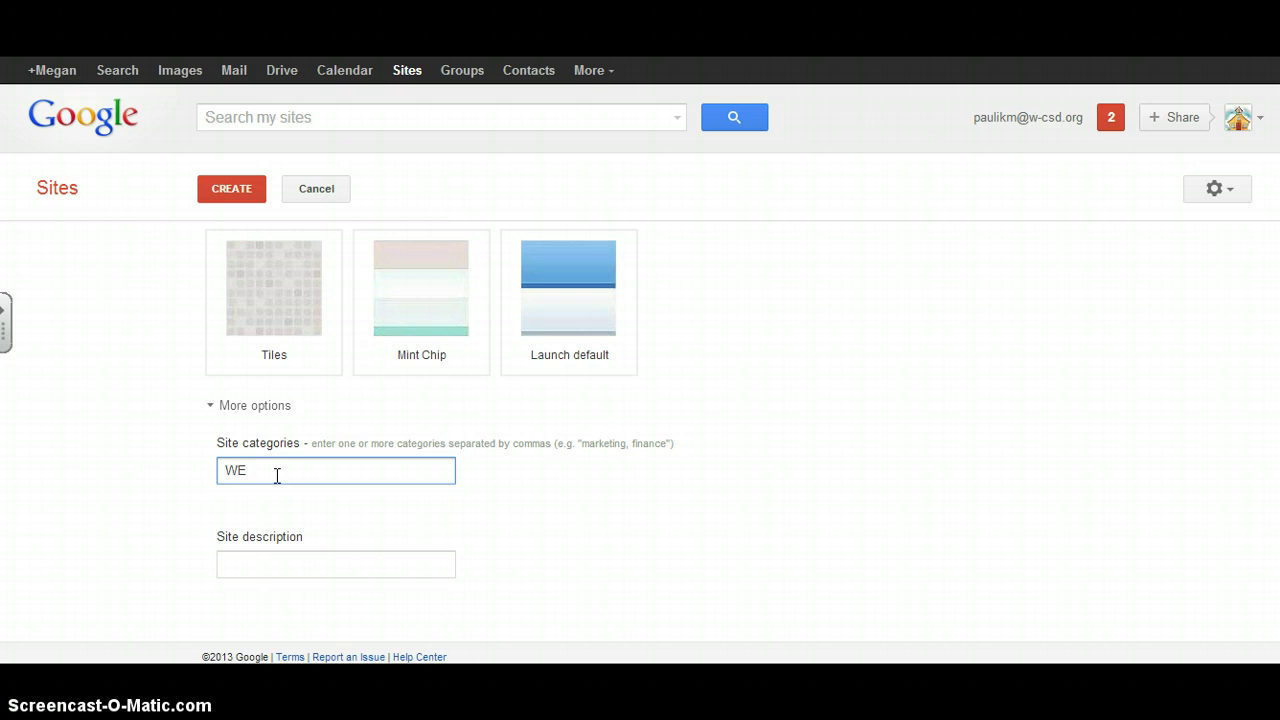
pyautogui.click(305, 558)
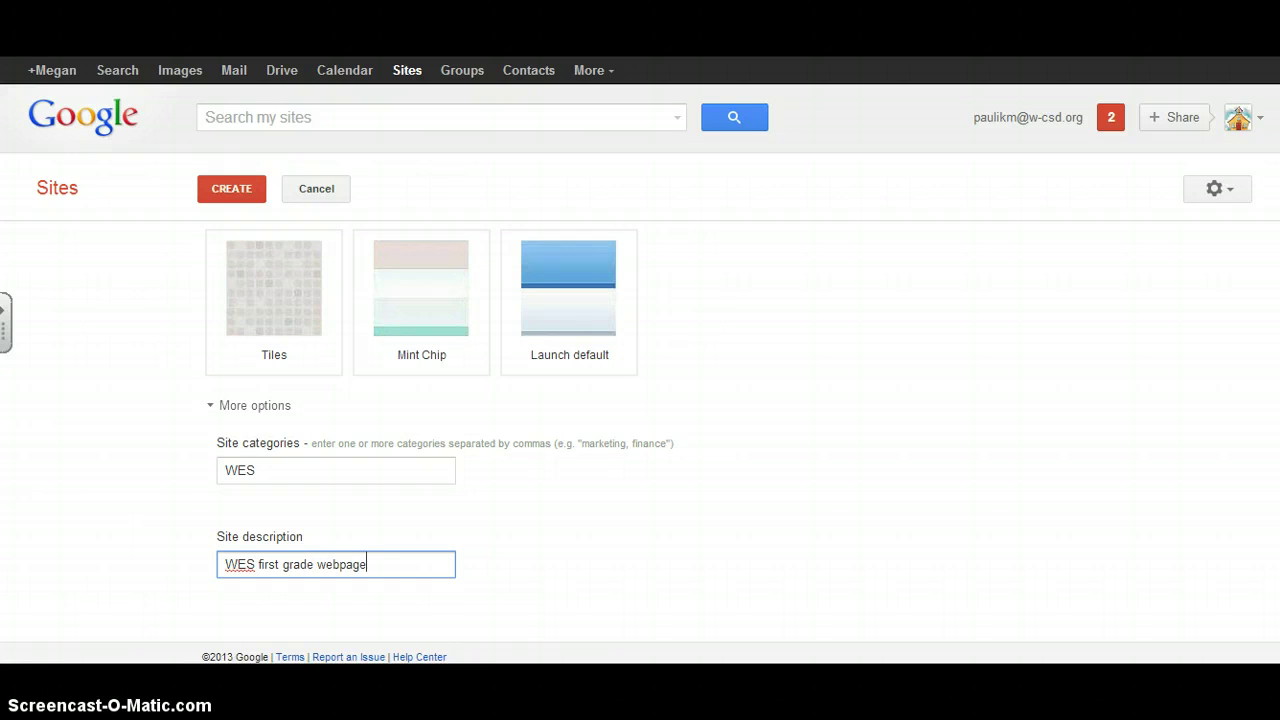
# - Create the WES First Grade site with the chosen template, theme and details
pyautogui.scroll(10, 716, 430)
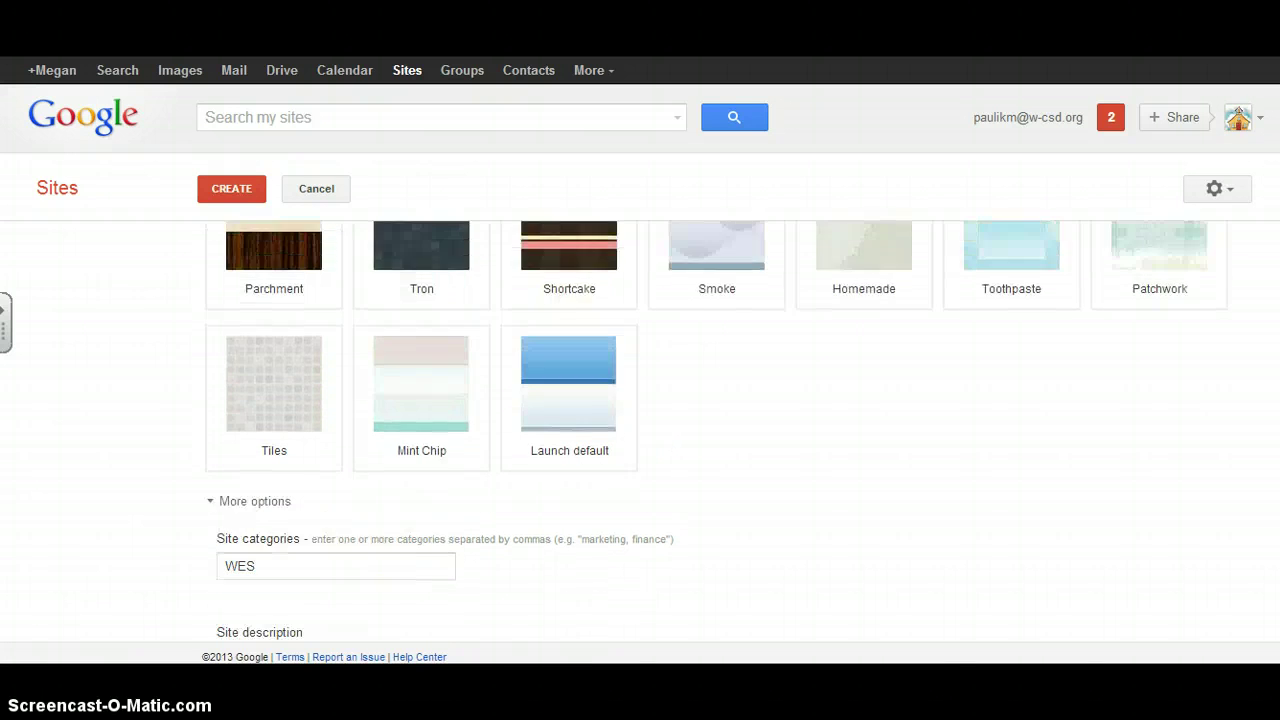
pyautogui.scroll(5, 716, 430)
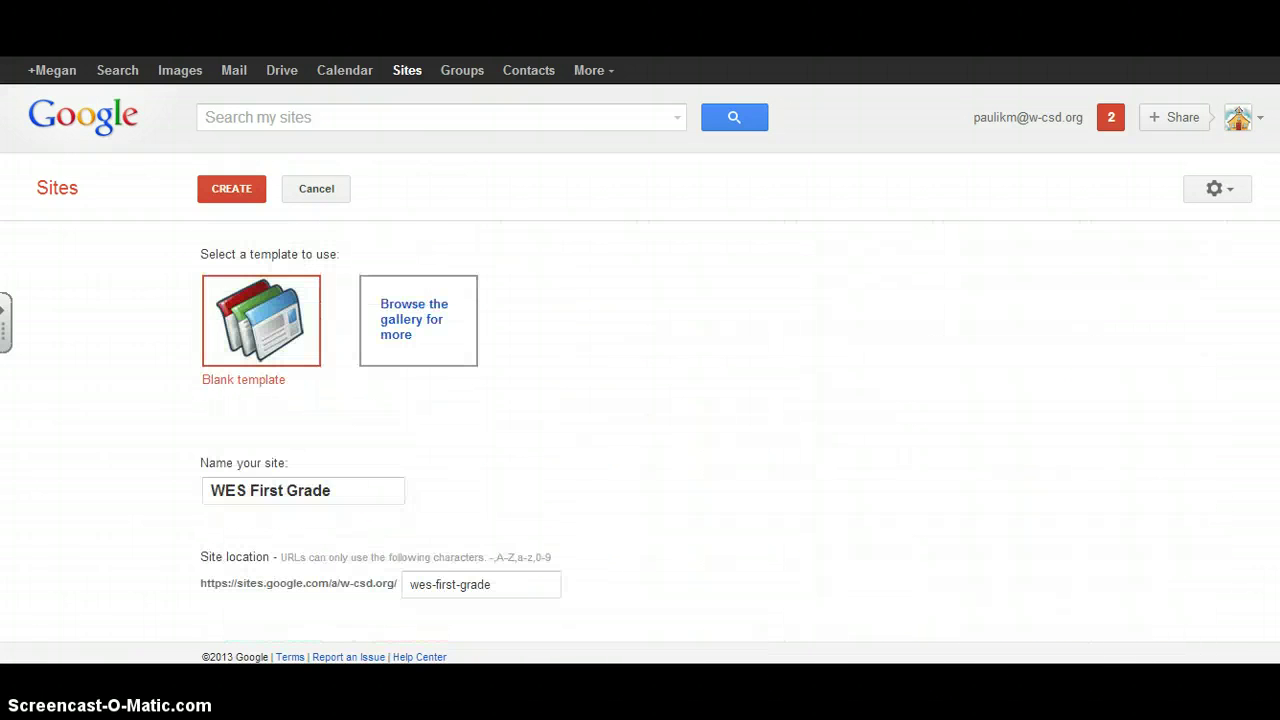
pyautogui.click(230, 190)
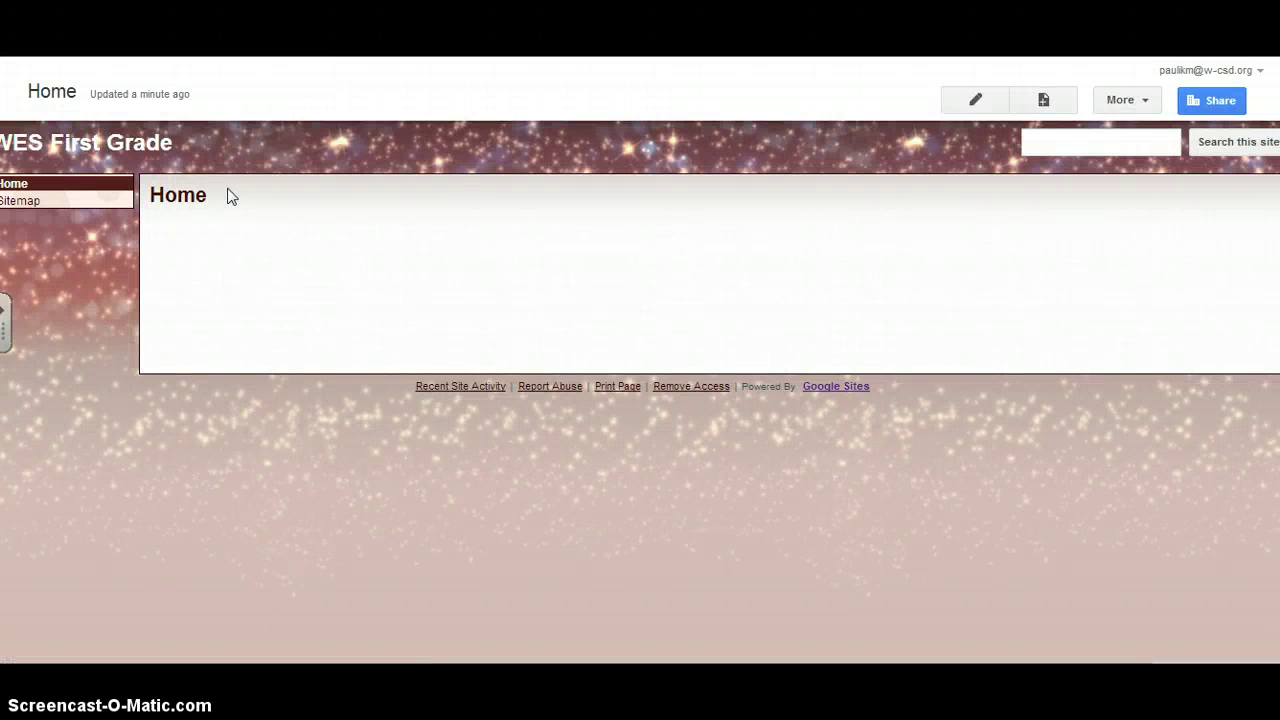
# - Edit the home page, retitling it "Welcome to our first grade webpage!" and adding the body text "Thank you for visiting our page."
pyautogui.moveTo(189, 143); pyautogui.dragTo(2, 145)
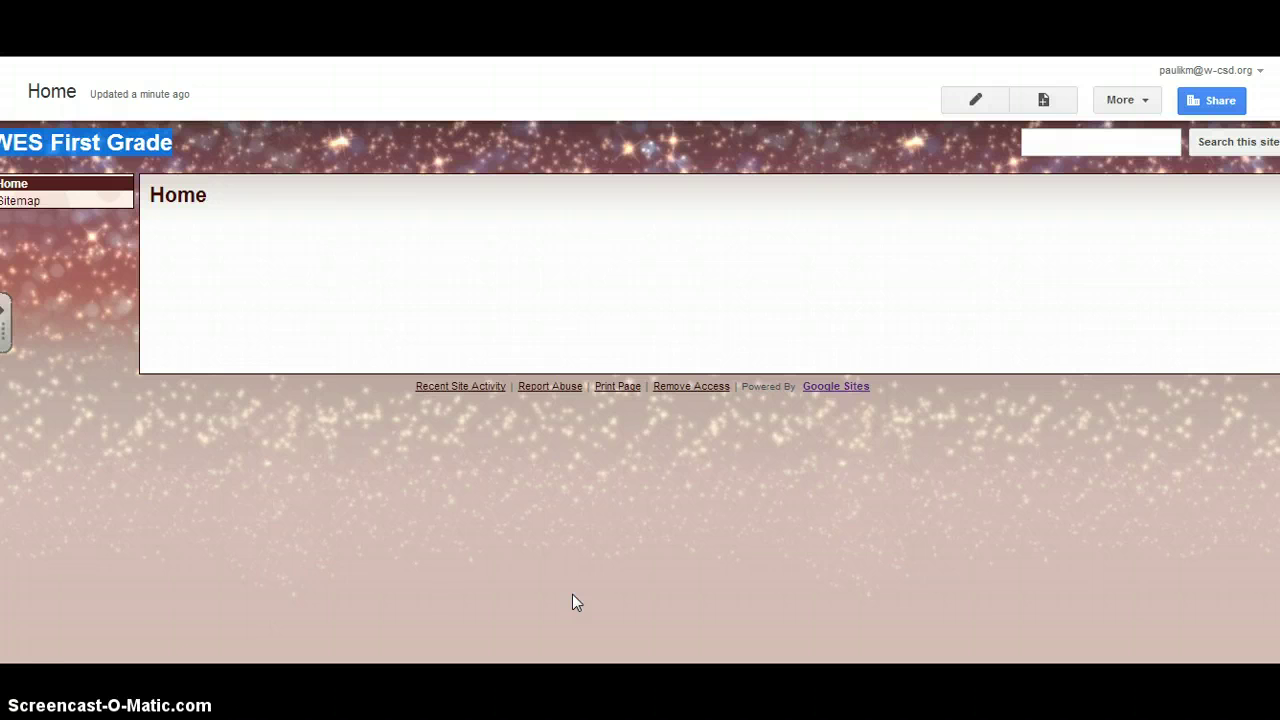
pyautogui.moveTo(223, 205); pyautogui.dragTo(151, 197)
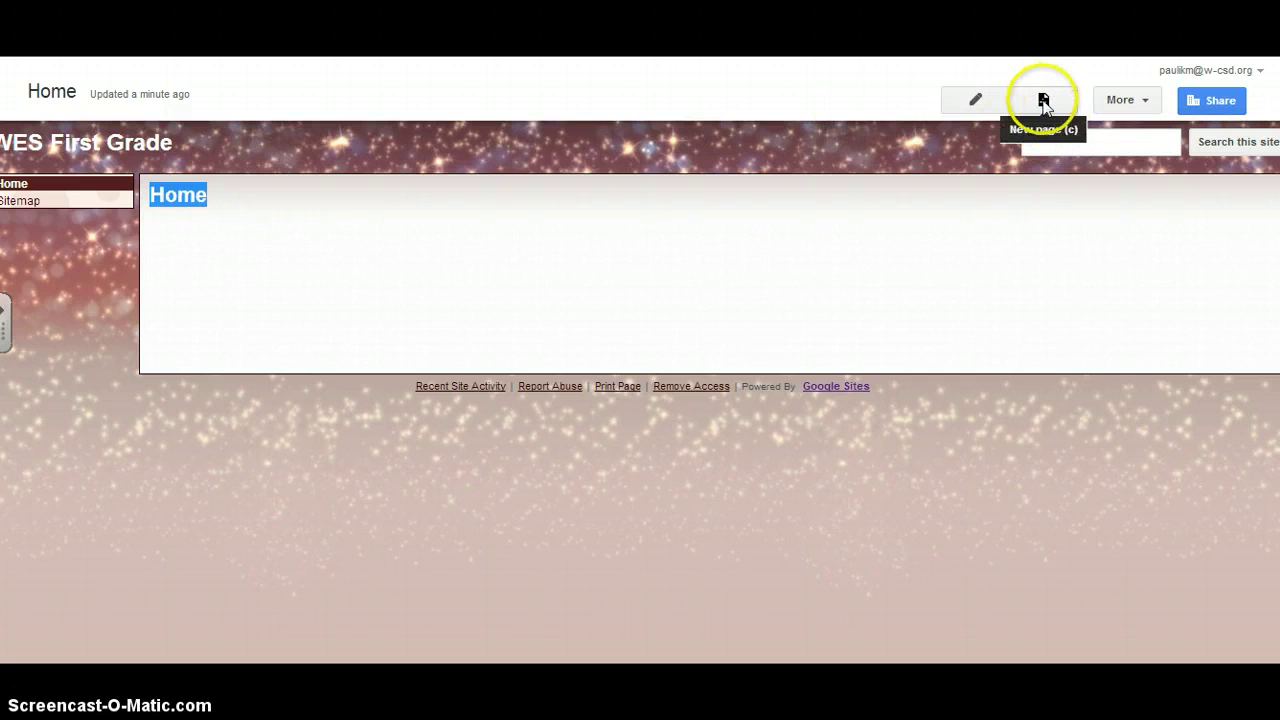
pyautogui.click(966, 104)
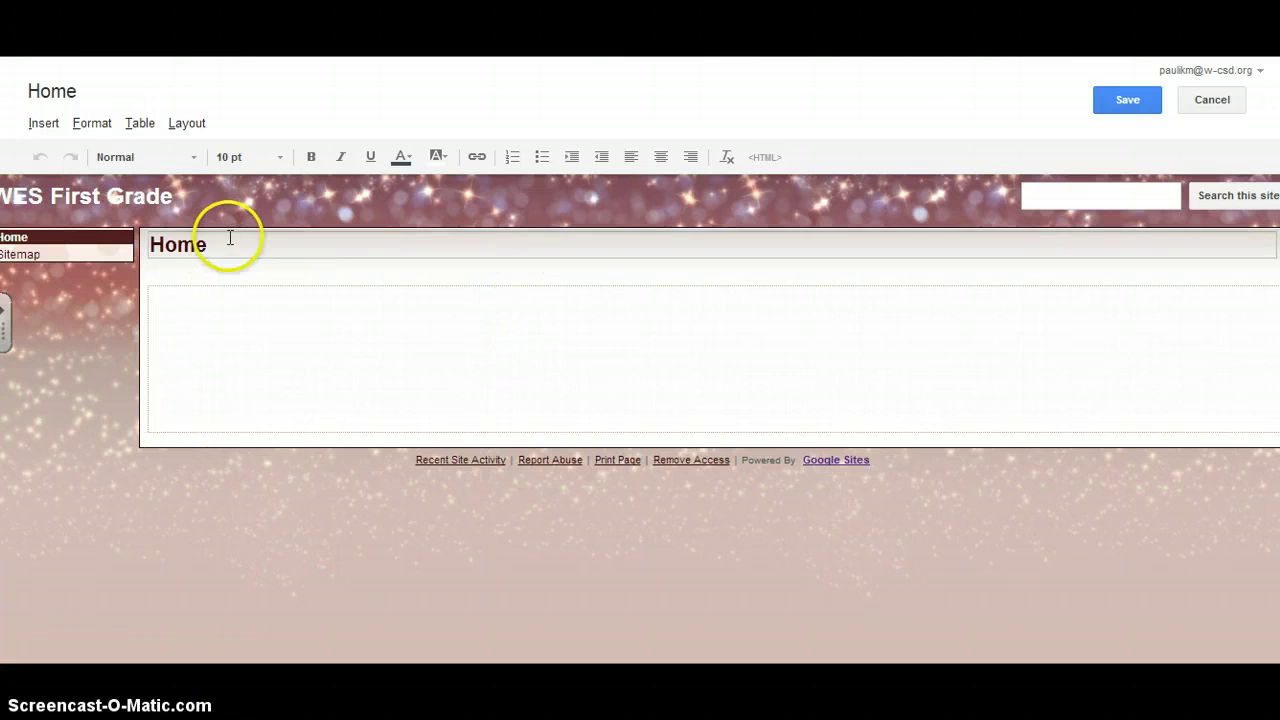
pyautogui.moveTo(229, 236); pyautogui.dragTo(139, 248)
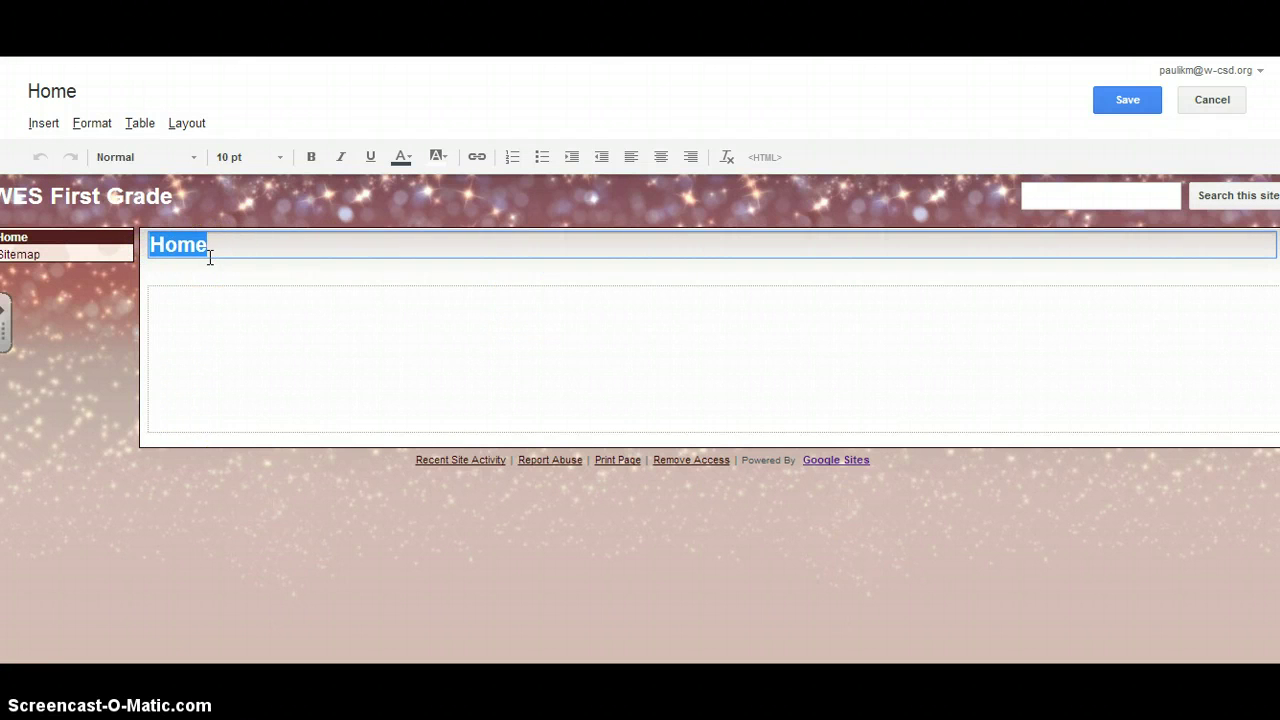
pyautogui.write('Welc')
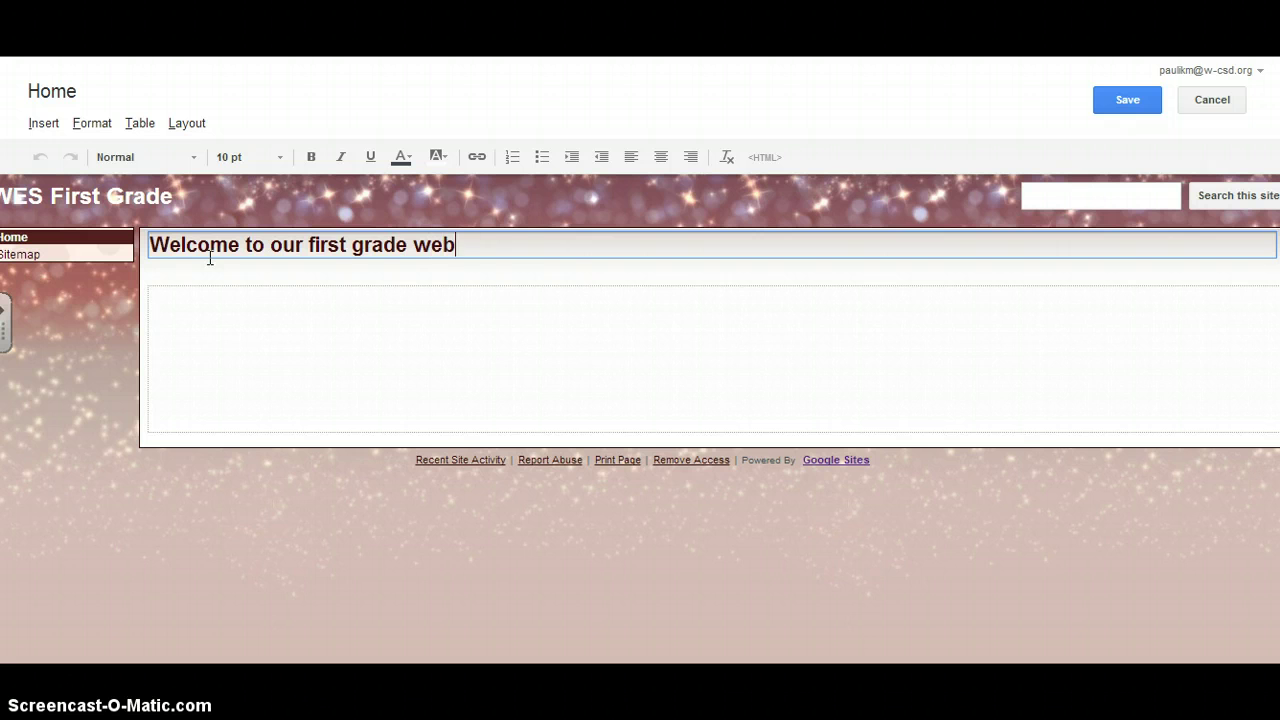
pyautogui.click(223, 303)
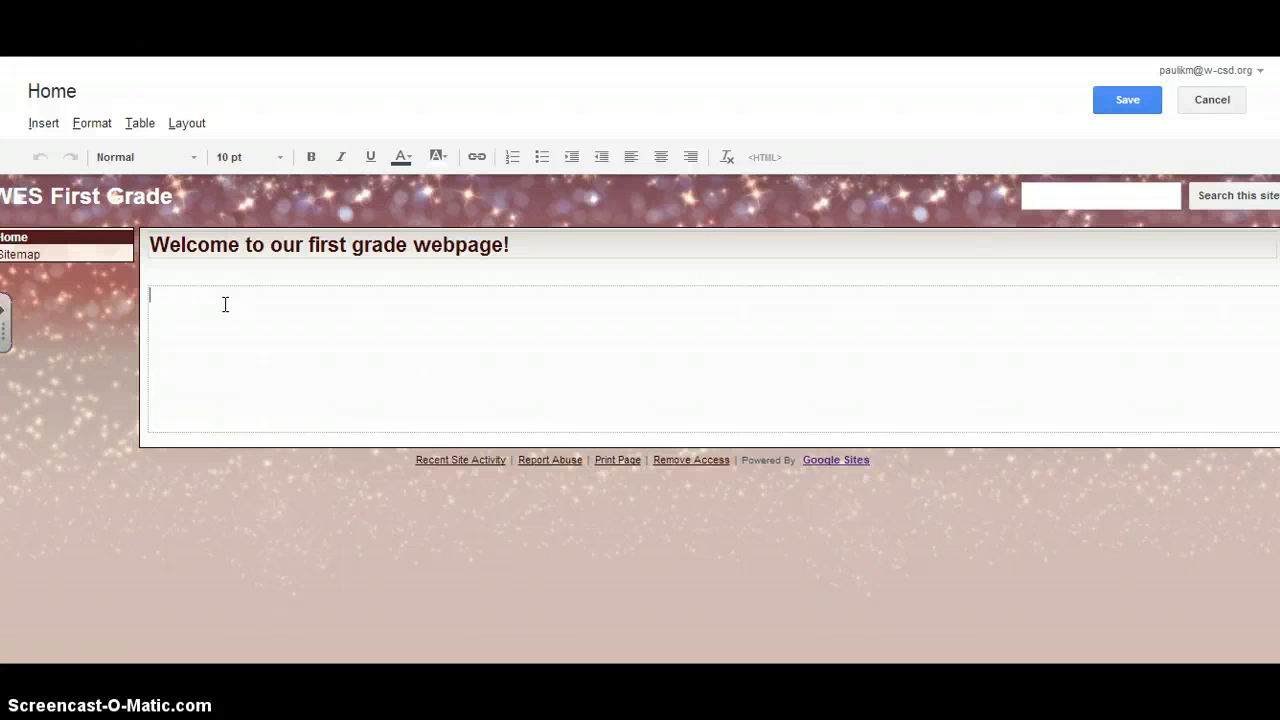
pyautogui.write('Thank you for visiting our page.')
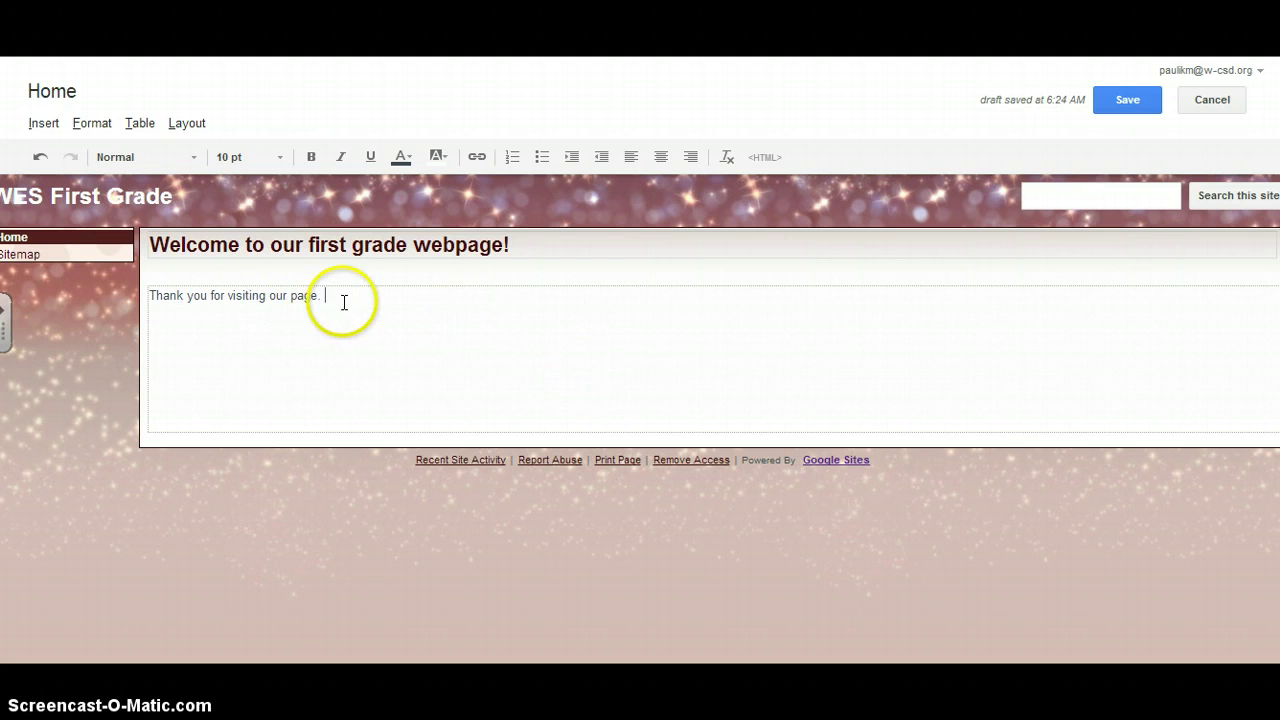
# - Select the sentence "Thank you for visiting our page." and examine the font, size, text color and text background color choices
pyautogui.moveTo(342, 299); pyautogui.dragTo(142, 293)
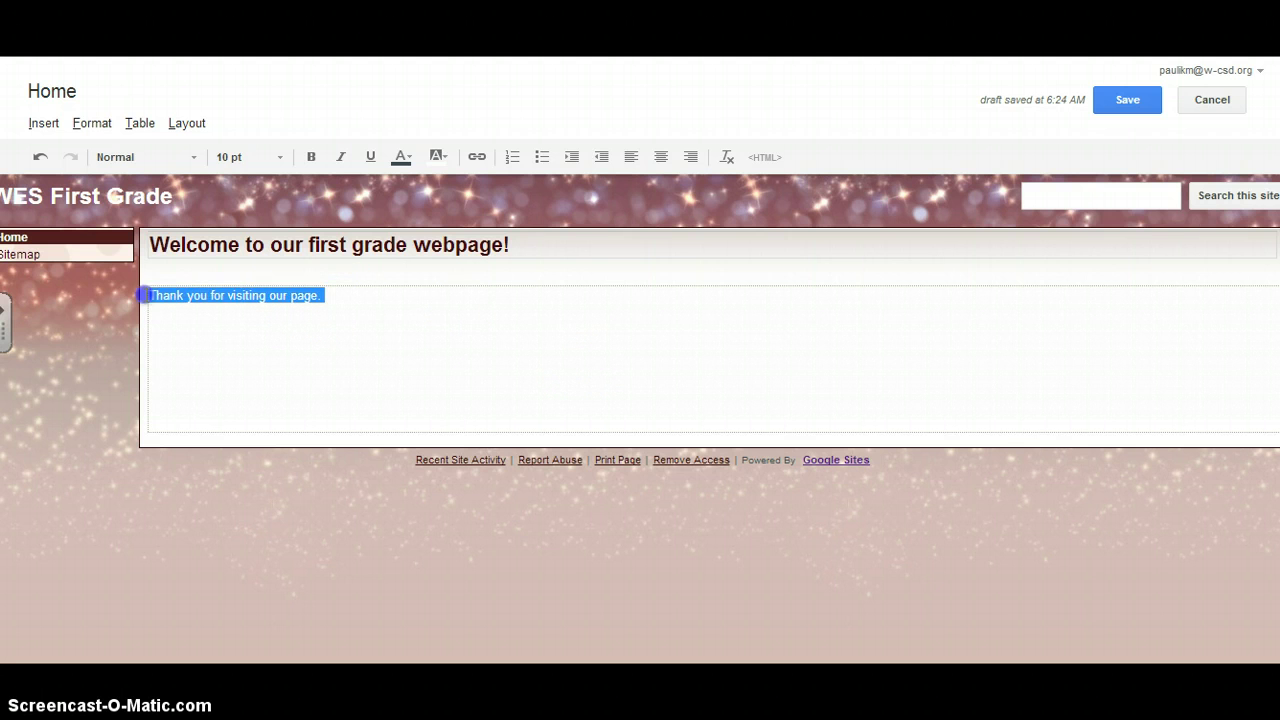
pyautogui.click(197, 161)
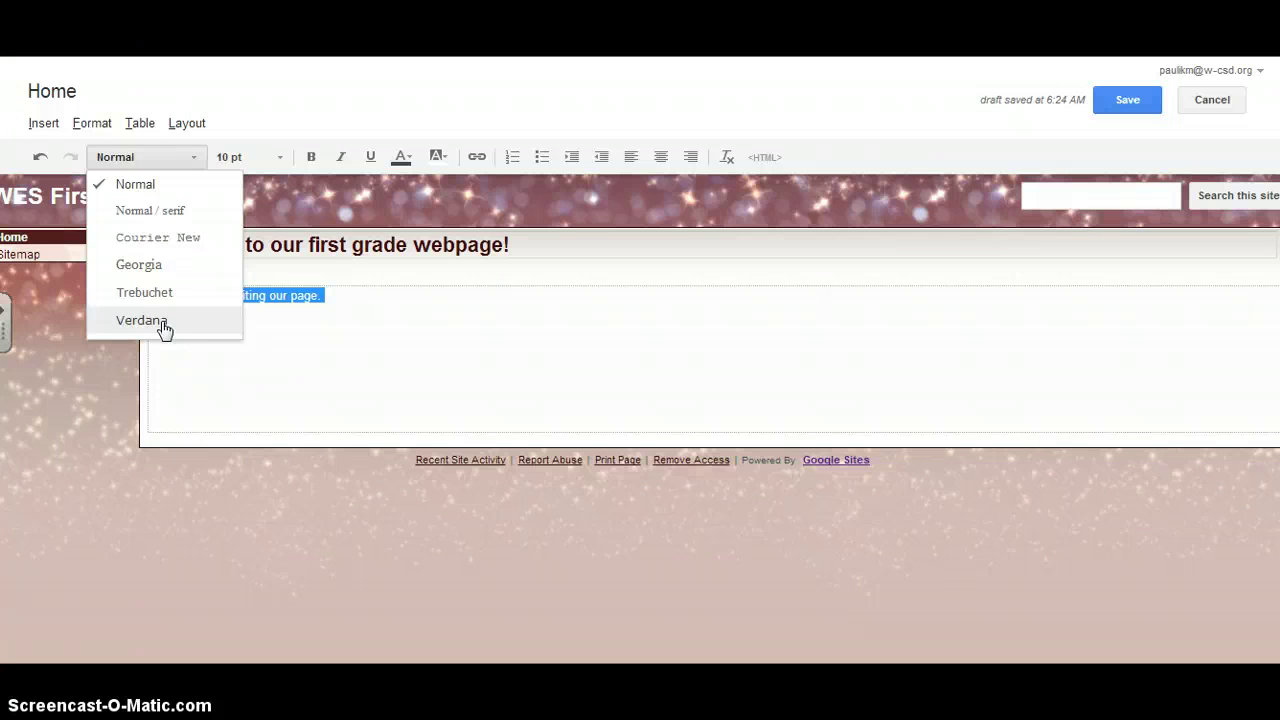
pyautogui.click(225, 157)
pyautogui.click(194, 157)
pyautogui.click(272, 160)
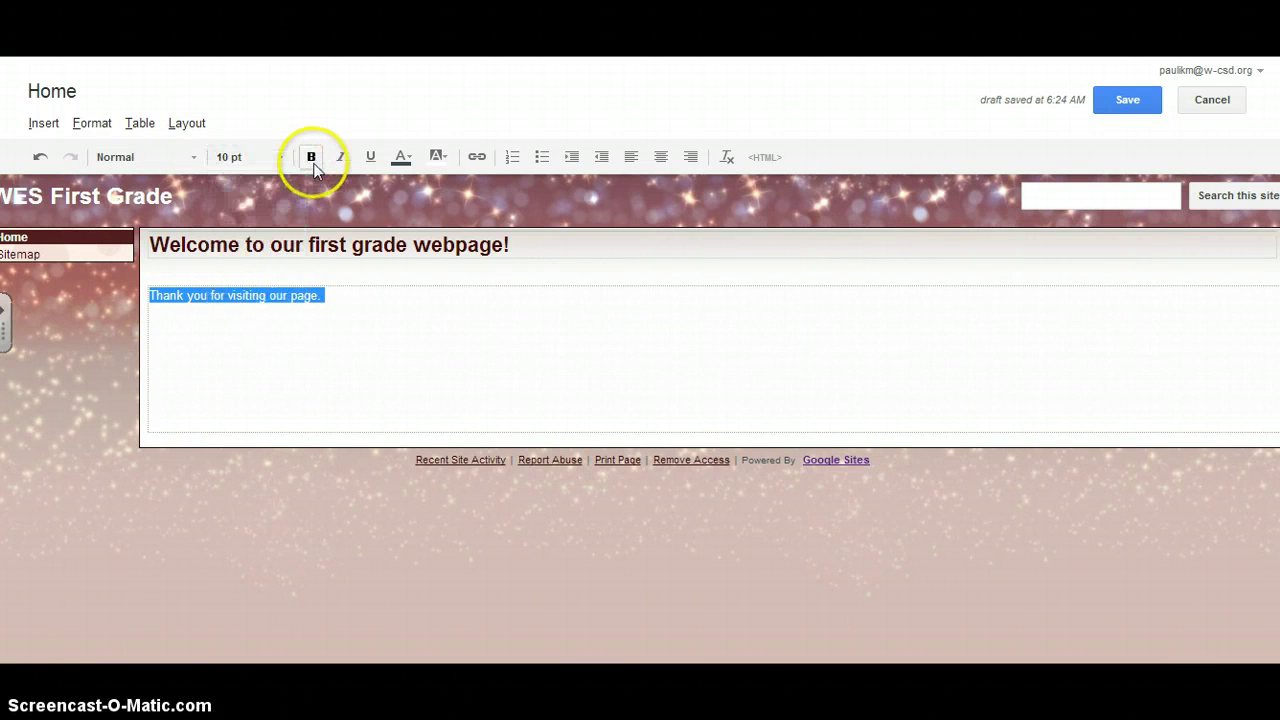
pyautogui.click(404, 160)
pyautogui.click(414, 151)
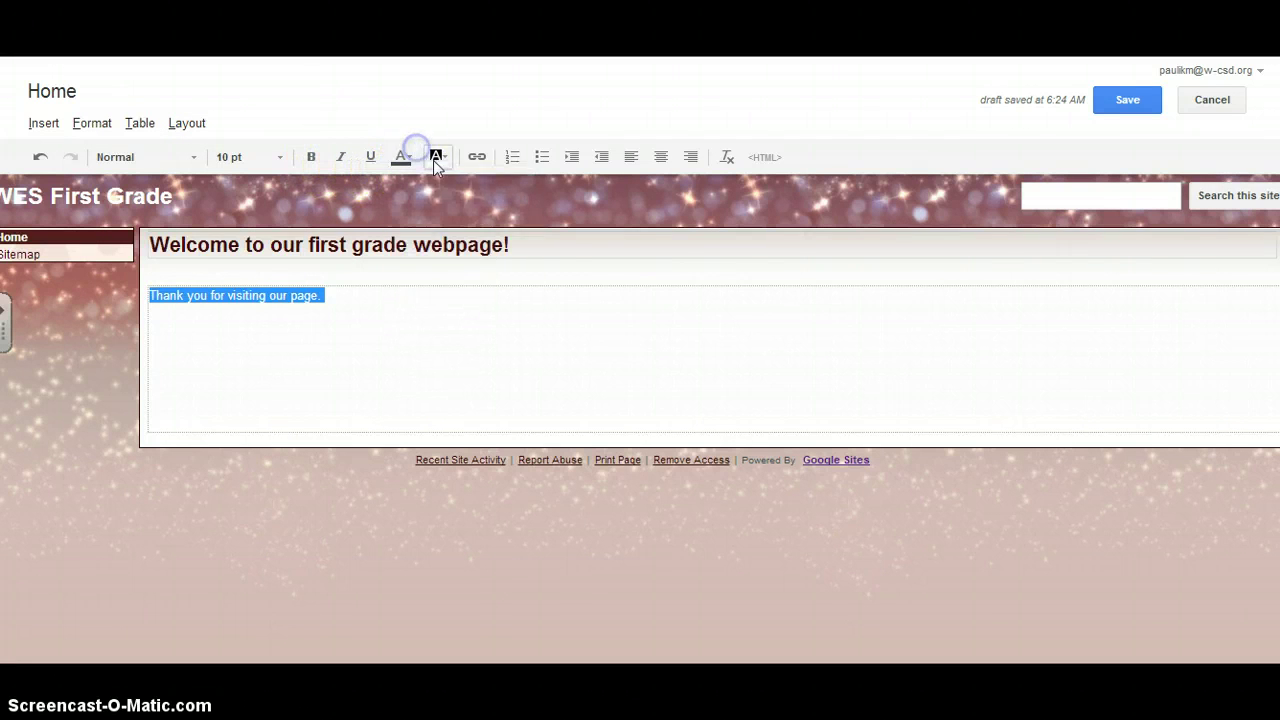
pyautogui.click(447, 158)
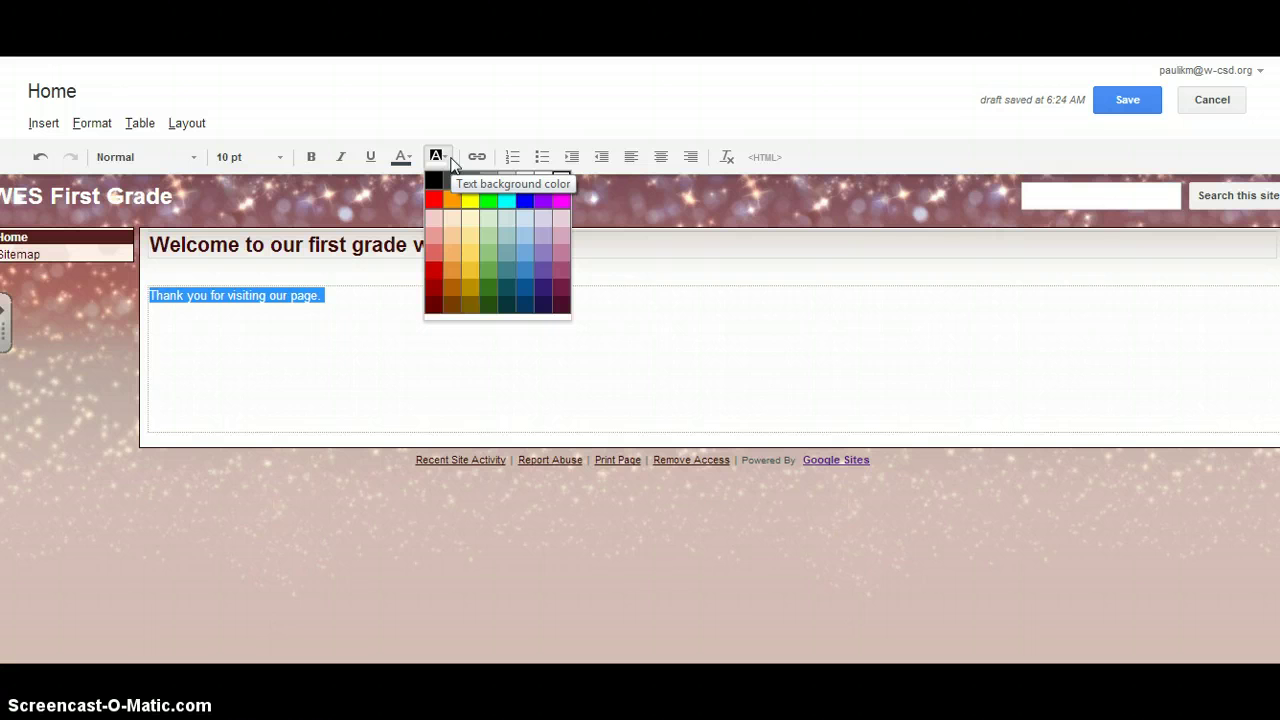
pyautogui.click(450, 160)
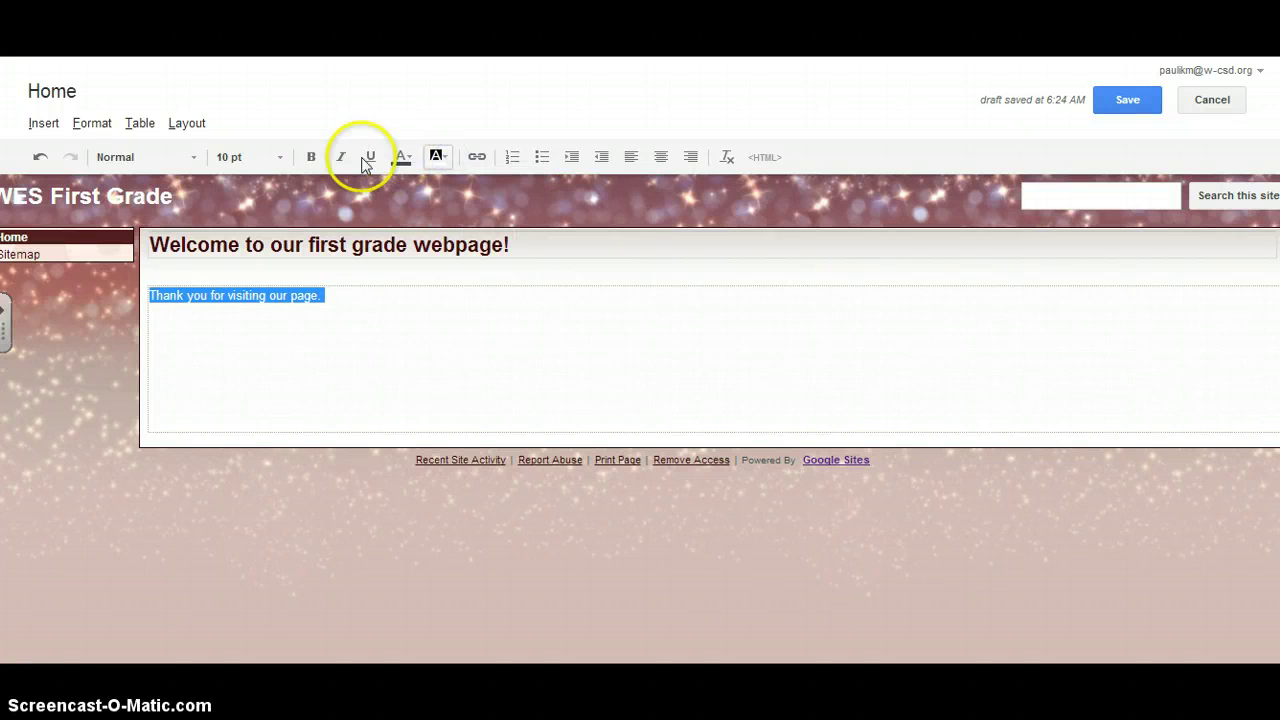
# - Set the selected body sentence to 16 pt and save the home page
pyautogui.click(279, 157)
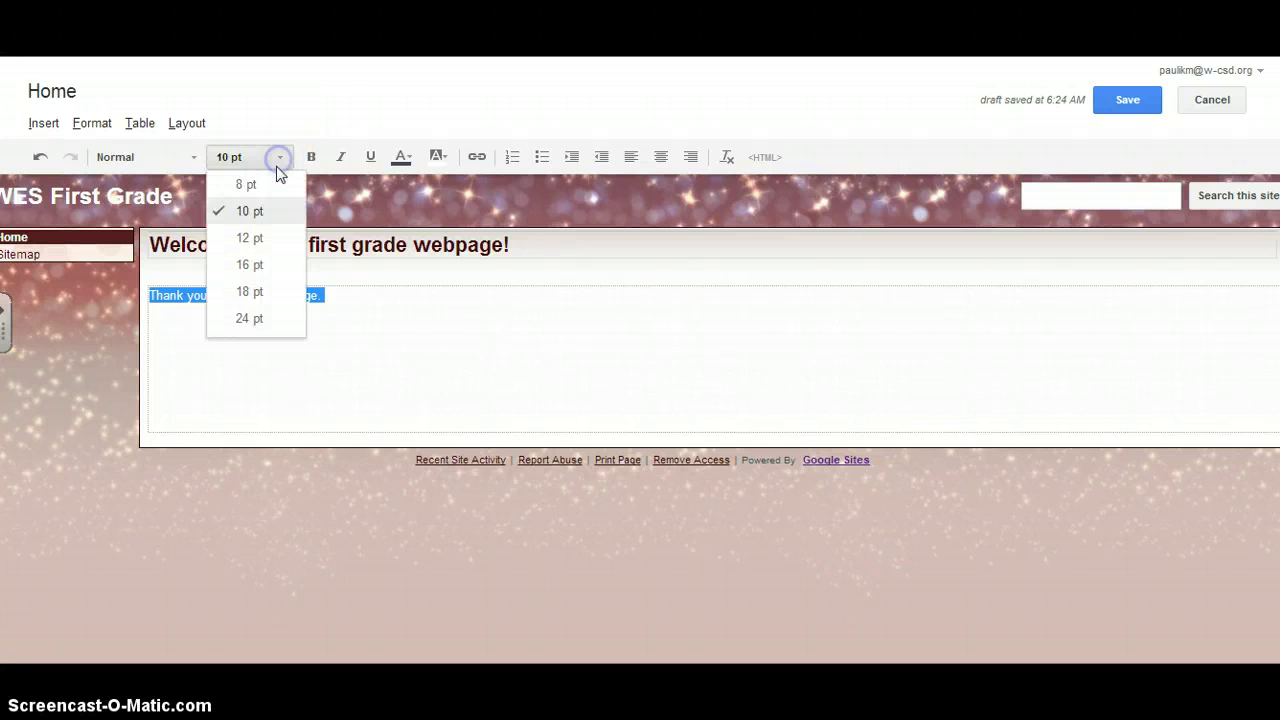
pyautogui.click(248, 264)
pyautogui.click(466, 320)
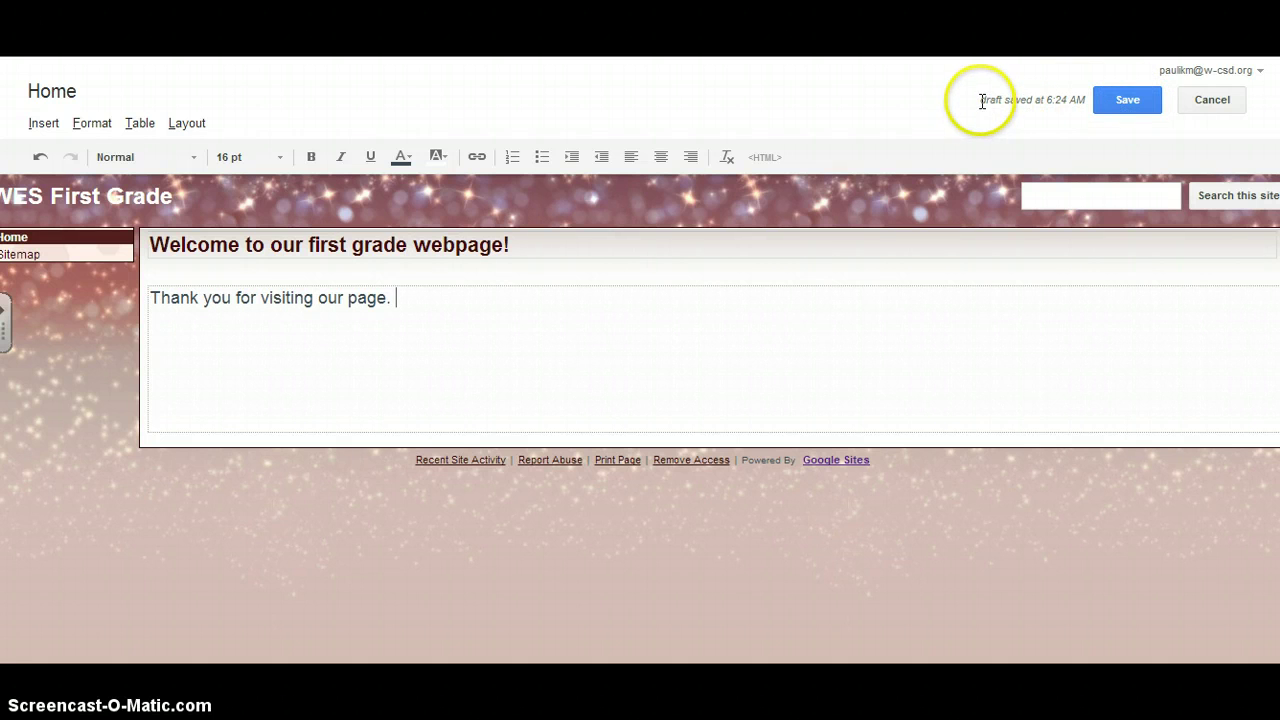
pyautogui.moveTo(980, 100); pyautogui.dragTo(1087, 97)
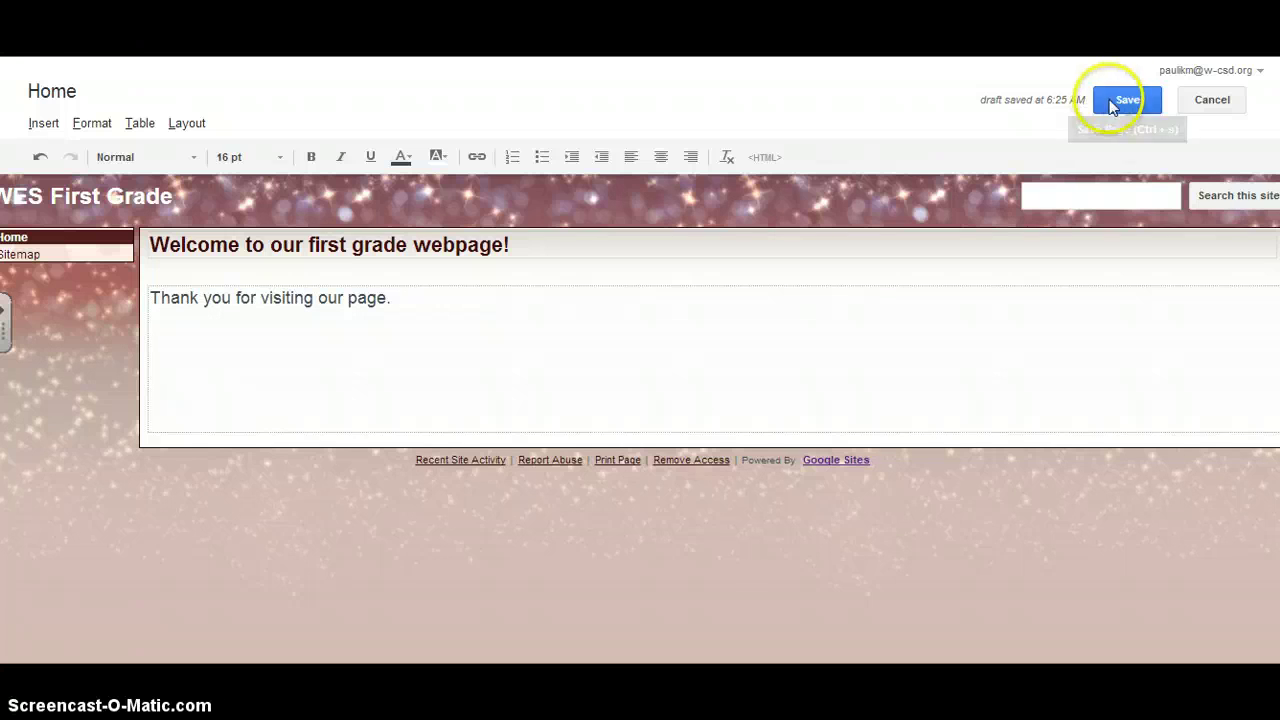
pyautogui.click(1120, 97)
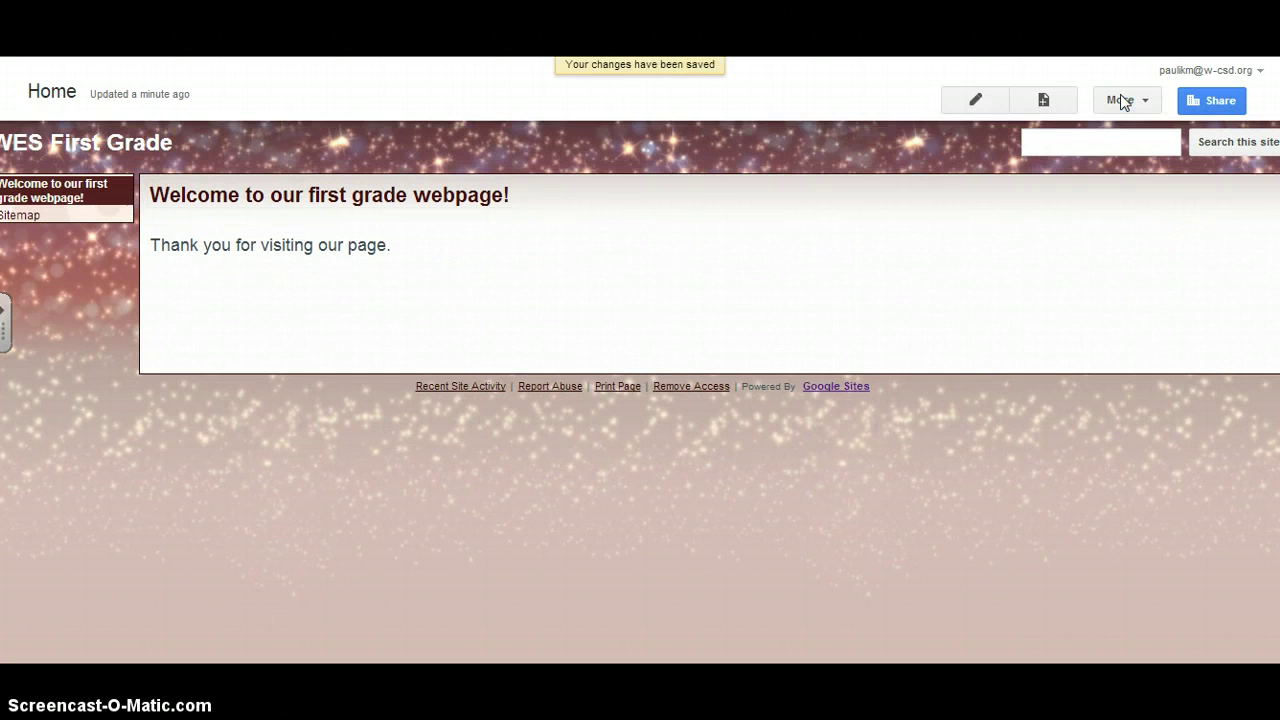